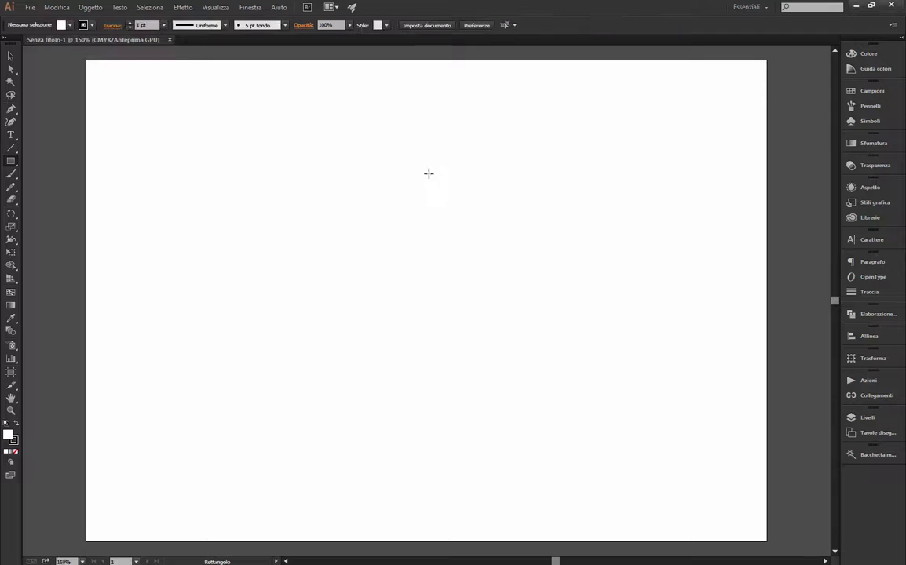
# Step: Draw a tall 24.79 × 104.19 mm rectangle with brown fill and no stroke as the battery body
pyautogui.moveTo(370, 173); pyautogui.dragTo(425, 411)
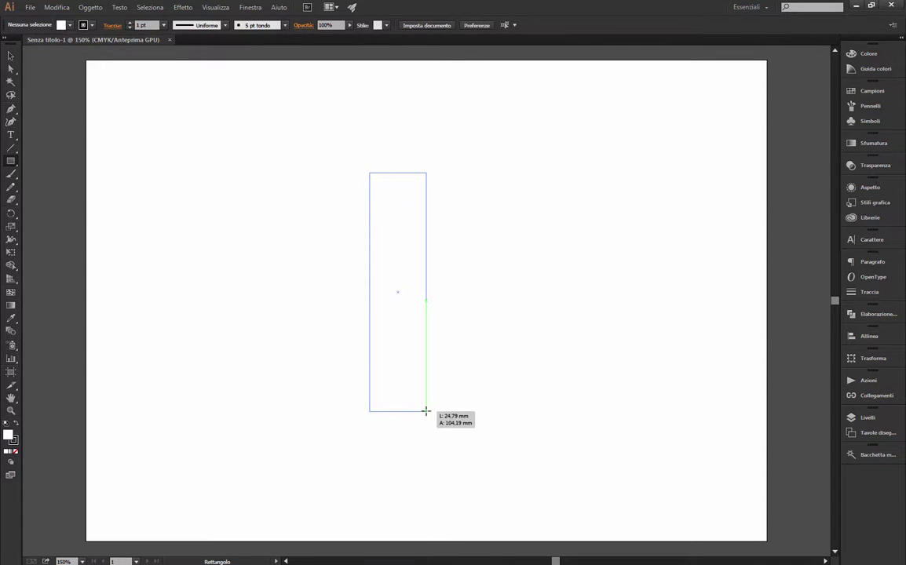
pyautogui.click(86, 24)
pyautogui.click(7, 44)
pyautogui.click(65, 25)
pyautogui.click(76, 61)
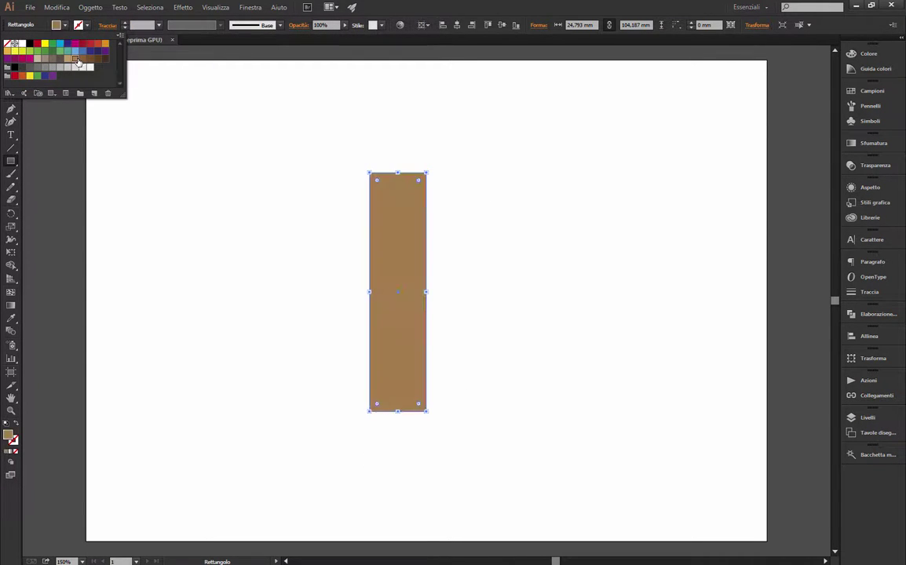
pyautogui.press('v')
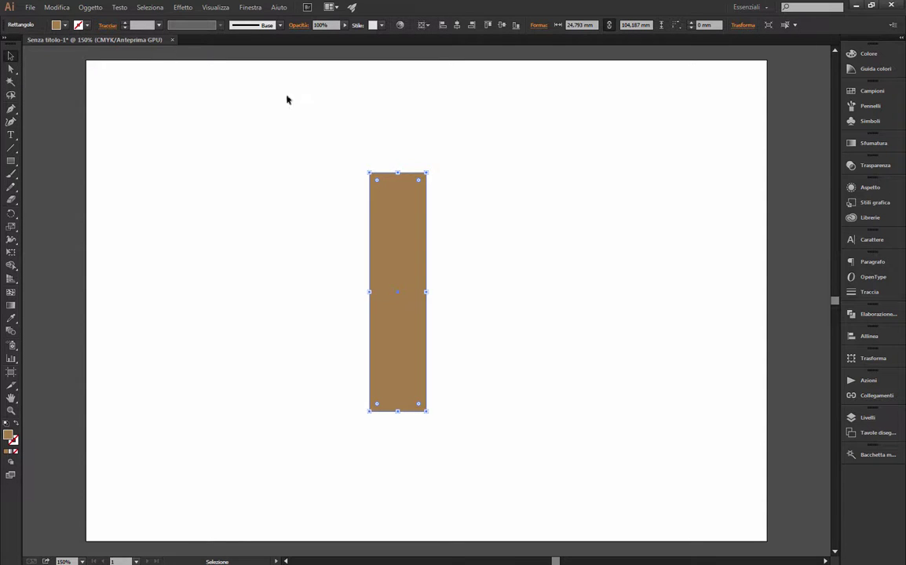
pyautogui.scroll(1, 246, 256)
pyautogui.scroll(1, 246, 257)
pyautogui.moveTo(674, 247); pyautogui.dragTo(454, 391)
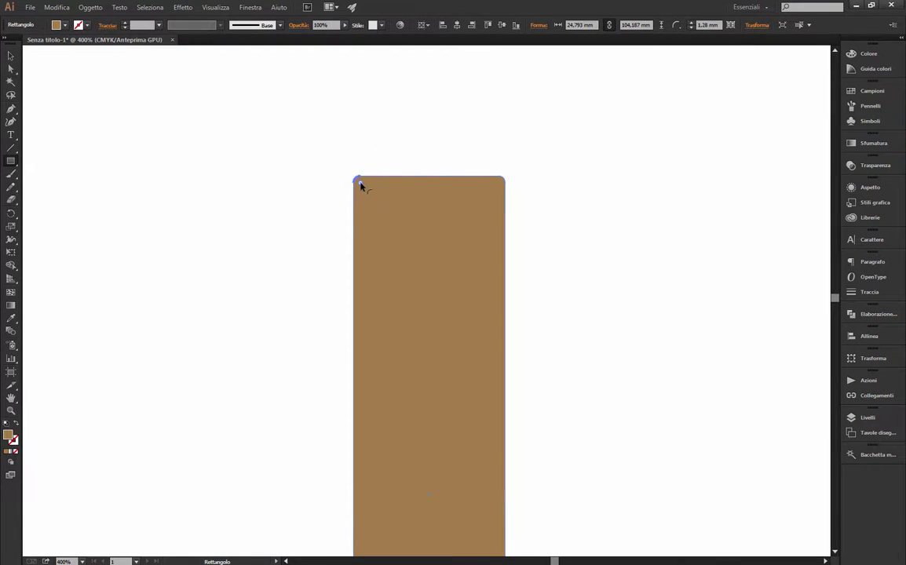
# Step: Cut a notch into the body's top with a thin black bar using Minus Front, then fit a copy of the bar into it
pyautogui.moveTo(361, 169); pyautogui.dragTo(495, 184)
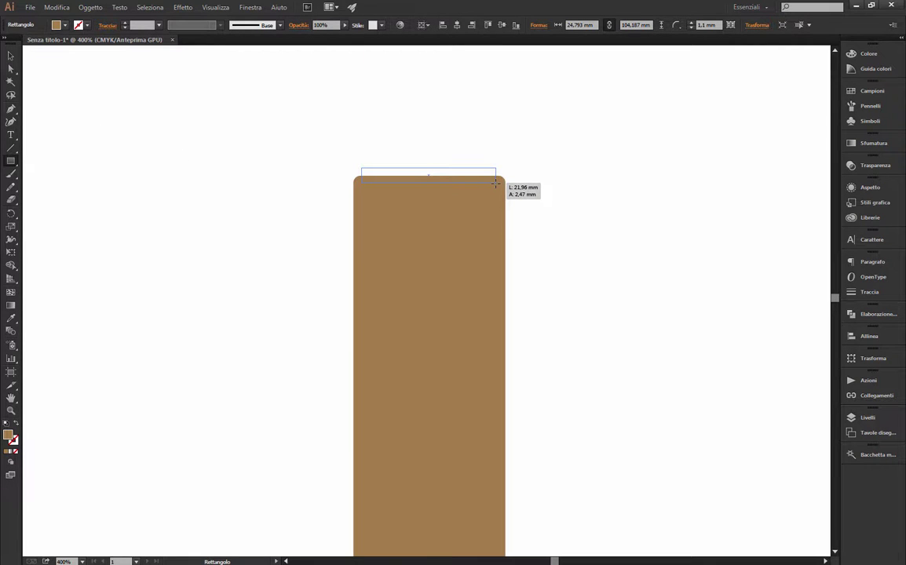
pyautogui.click(55, 24)
pyautogui.click(30, 36)
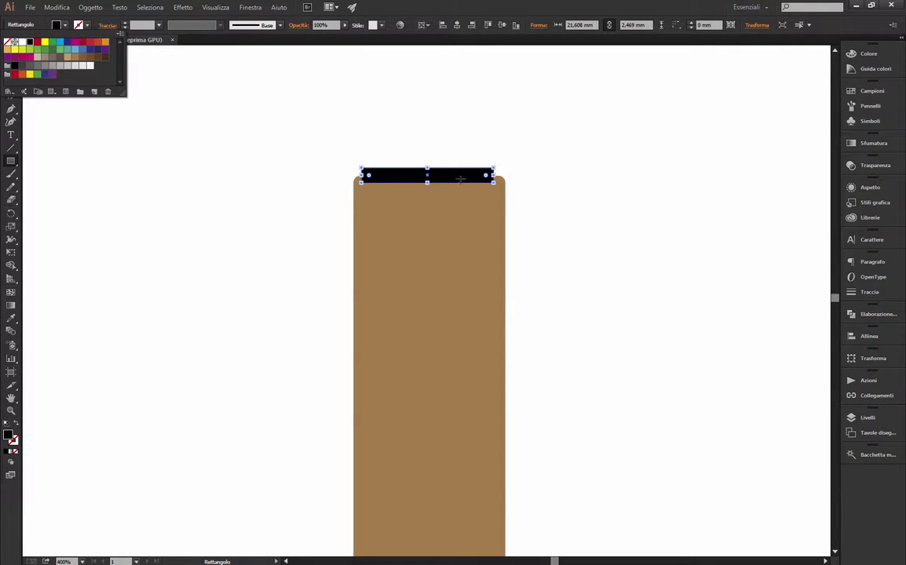
pyautogui.press('v')
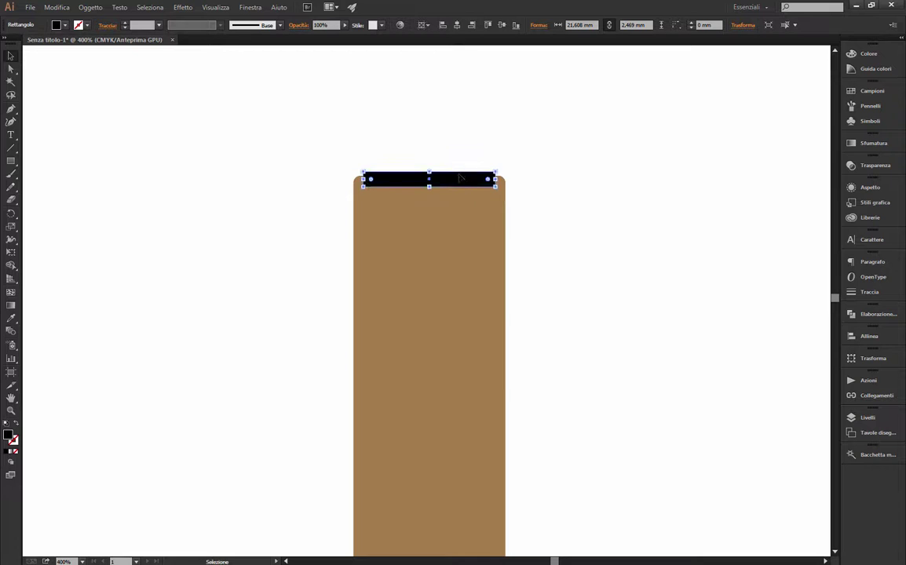
pyautogui.moveTo(471, 180); pyautogui.dragTo(464, 108)
pyautogui.moveTo(503, 161); pyautogui.dragTo(356, 208)
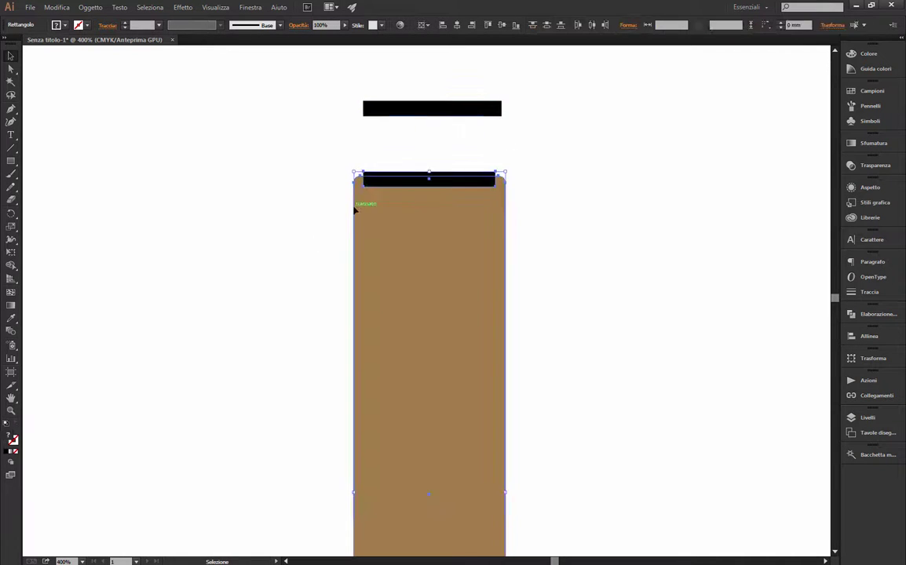
pyautogui.click(878, 314)
pyautogui.click(744, 331)
pyautogui.moveTo(469, 114); pyautogui.dragTo(467, 193)
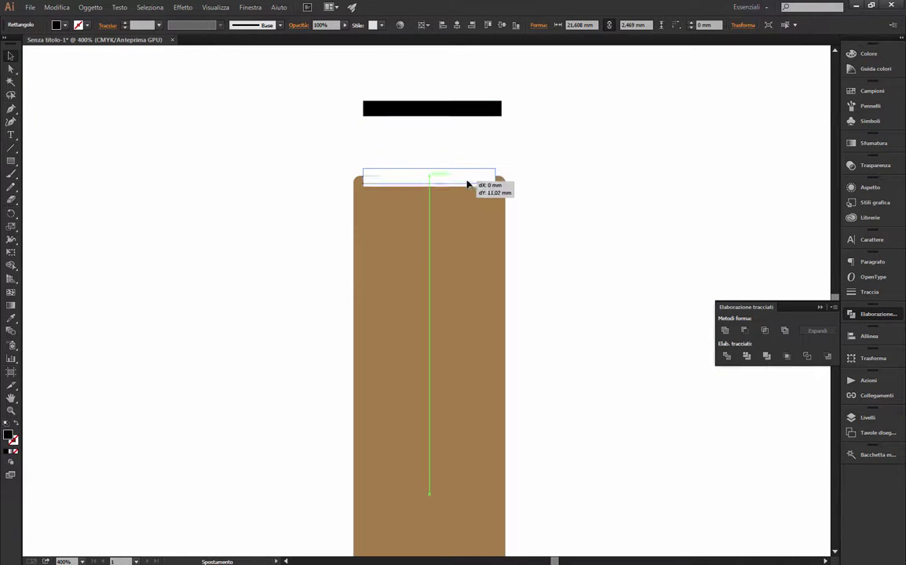
pyautogui.click(613, 269)
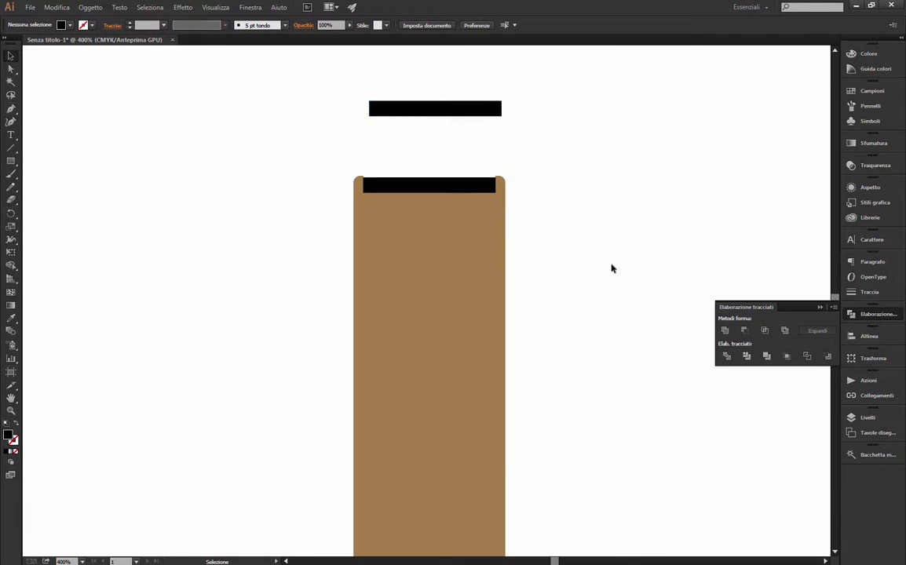
# Step: Cut a matching notch at the body's bottom and fit the spare black bar into it
pyautogui.moveTo(458, 440); pyautogui.dragTo(432, 533)
pyautogui.scroll(-5, 593, 437)
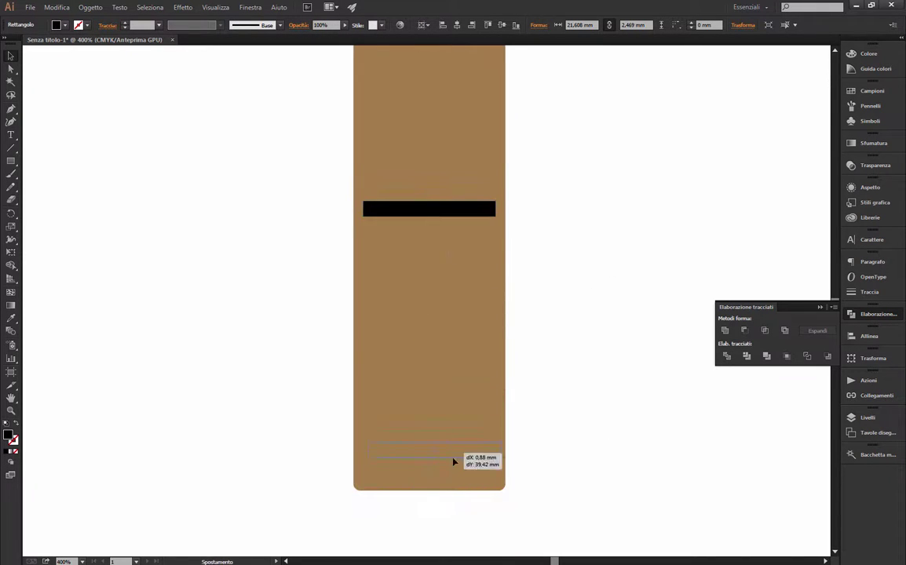
pyautogui.moveTo(429, 208)
pyautogui.mouseDown()
pyautogui.moveTo(471, 305)
pyautogui.moveTo(454, 303)
pyautogui.moveTo(445, 351)
pyautogui.moveTo(446, 296)
pyautogui.moveTo(424, 299)
pyautogui.mouseUp()
pyautogui.keyDown('shift'); pyautogui.click(493, 297); pyautogui.keyUp('shift')
pyautogui.click(445, 303)
pyautogui.keyDown('shift'); pyautogui.click(424, 196); pyautogui.keyUp('shift')
pyautogui.click(744, 330)
pyautogui.click(442, 306)
pyautogui.click(540, 312)
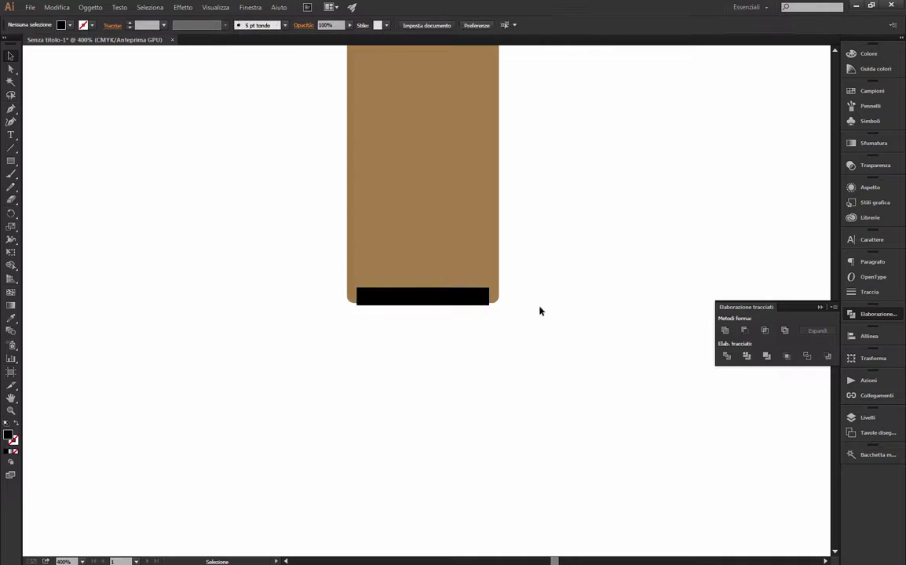
pyautogui.moveTo(599, 375); pyautogui.dragTo(601, 390)
pyautogui.hotkey('ctrl', '-')
# Step: Shorten the battery by raising its bottom, and narrow it slightly from the right
pyautogui.moveTo(330, 289); pyautogui.dragTo(544, 471)
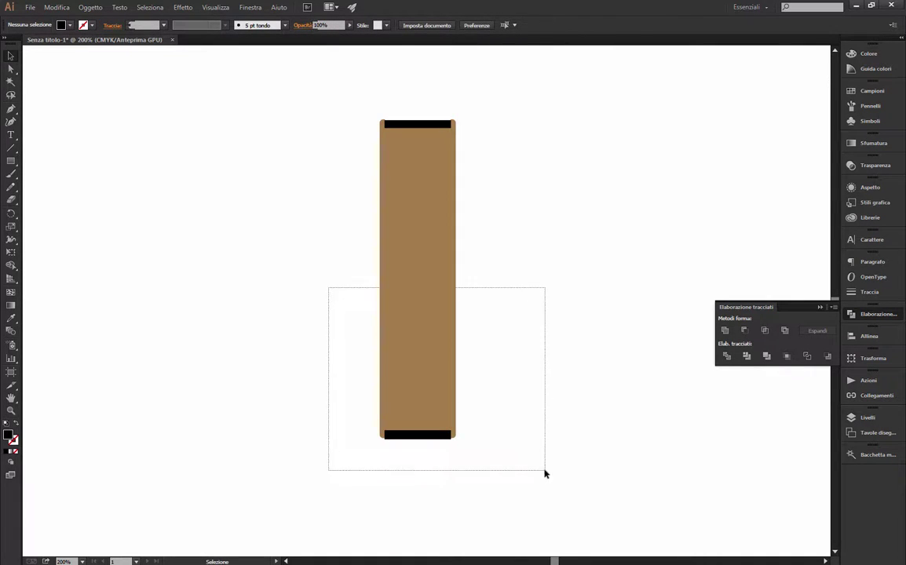
pyautogui.moveTo(417, 437); pyautogui.dragTo(414, 379)
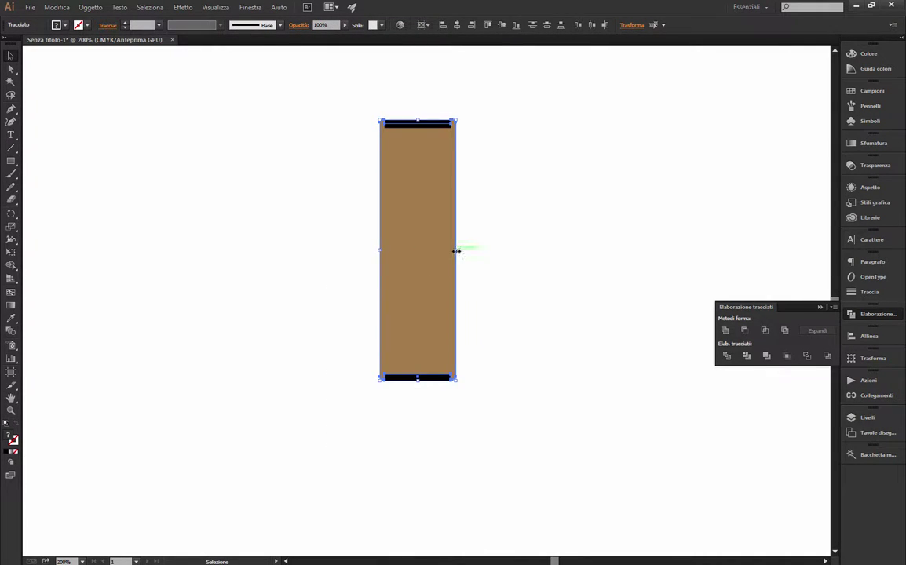
pyautogui.moveTo(456, 250); pyautogui.dragTo(452, 252)
pyautogui.scroll(2, 569, 204)
pyautogui.moveTo(455, 213); pyautogui.dragTo(639, 239)
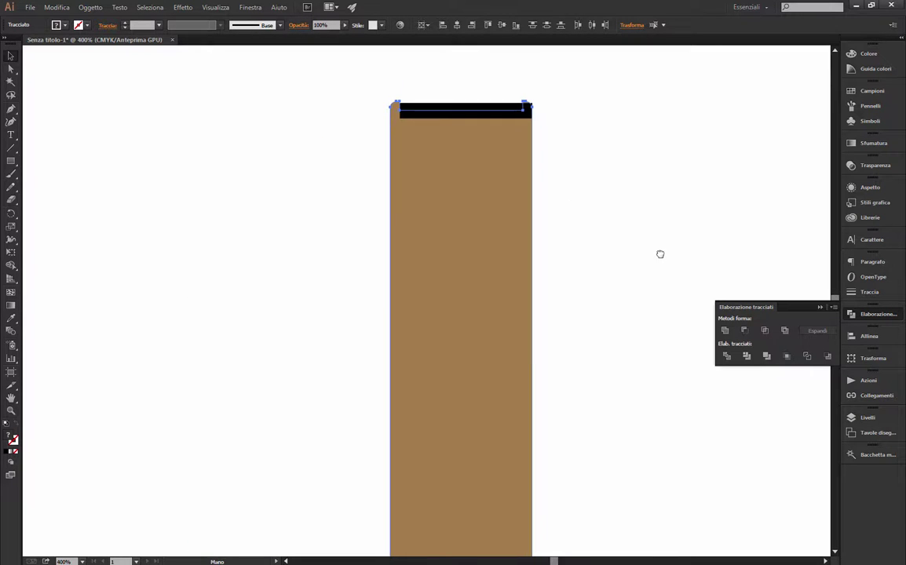
pyautogui.scroll(-2, 639, 239)
# Step: Draw a black rectangle over the lower half and clip it to the body's outline
pyautogui.press('m')
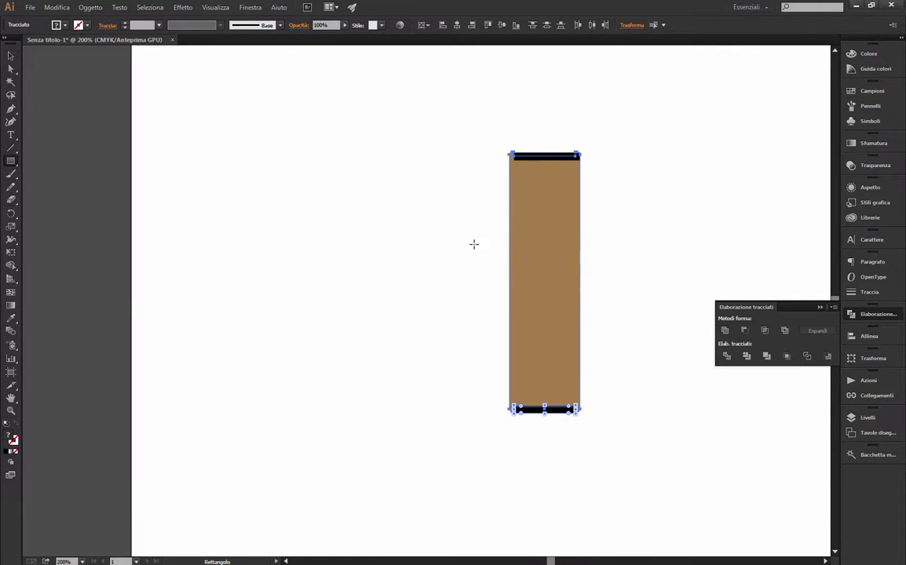
pyautogui.moveTo(479, 244); pyautogui.dragTo(621, 431)
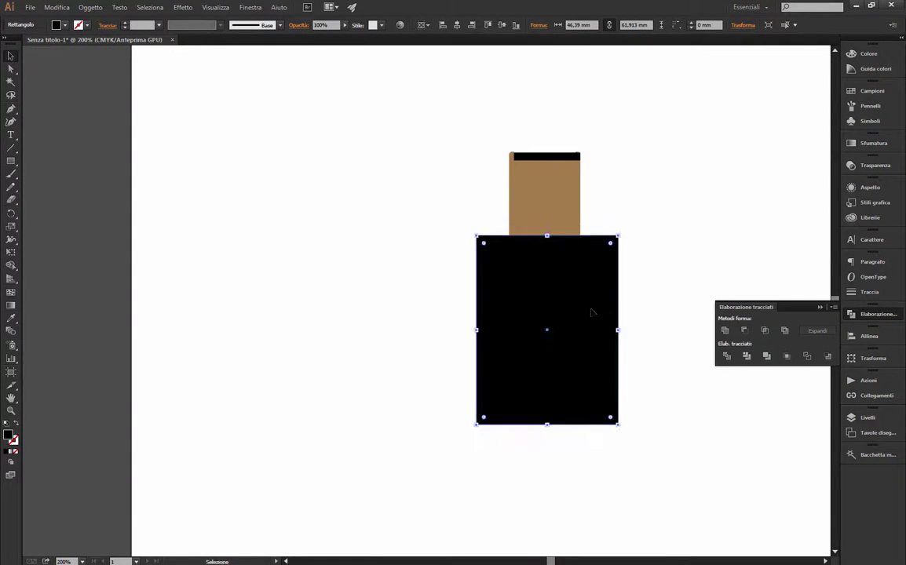
pyautogui.press('v')
pyautogui.moveTo(669, 242)
pyautogui.mouseDown()
pyautogui.moveTo(460, 424)
pyautogui.moveTo(645, 274)
pyautogui.moveTo(552, 449)
pyautogui.mouseUp()
pyautogui.rightClick(586, 313)
pyautogui.click(628, 365)
pyautogui.hotkey('ctrl', 'z')
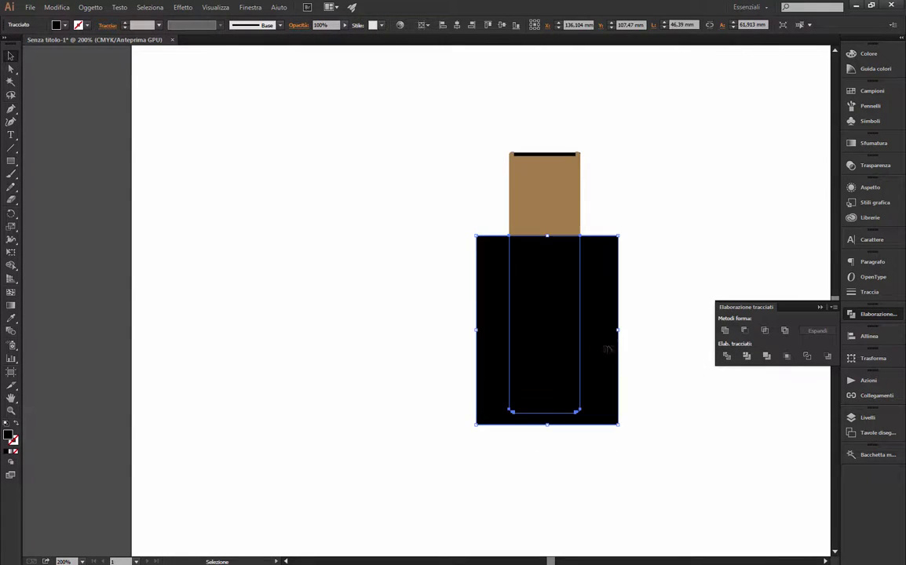
pyautogui.hotkey('ctrl', 'z')
pyautogui.hotkey('ctrl', 'z')
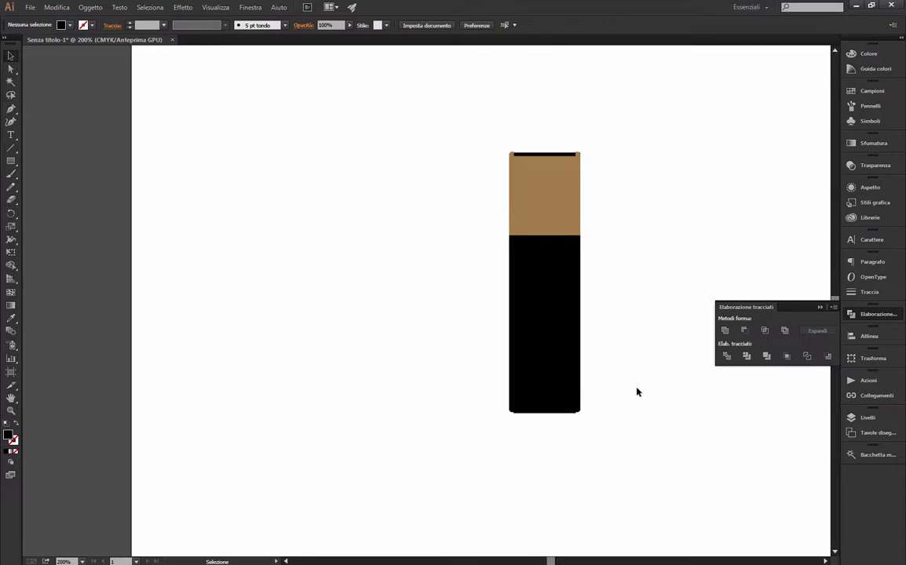
pyautogui.scroll(2, 636, 392)
# Step: Inspect the bottom notch edges with the Direct Selection tool
pyautogui.press('a')
pyautogui.click(469, 434)
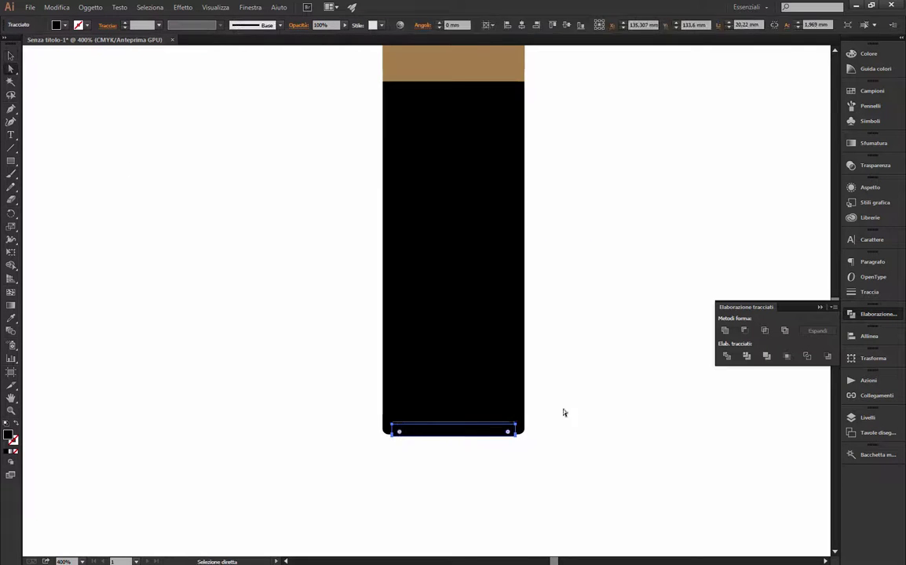
pyautogui.click(473, 426)
pyautogui.click(444, 425)
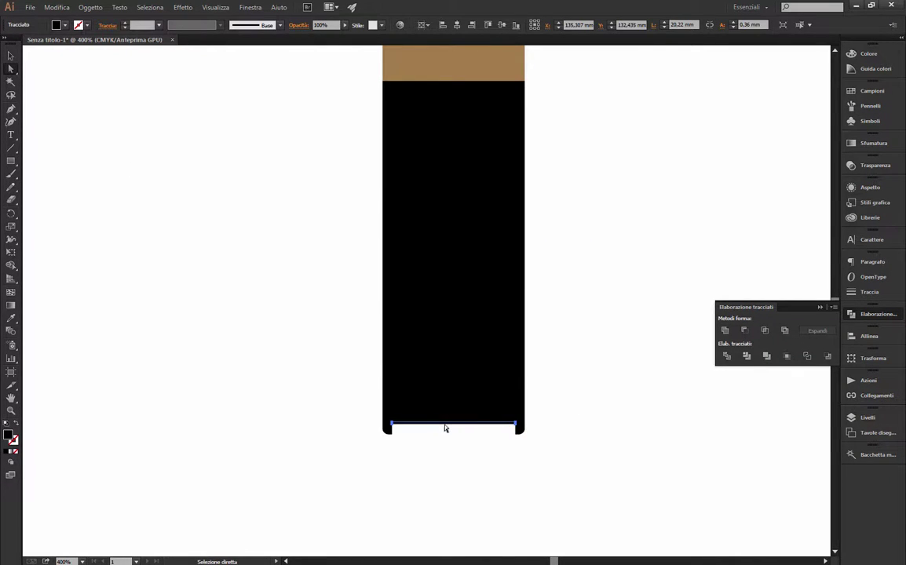
pyautogui.click(386, 440)
# Step: Draw a light grey rectangle that fills the bottom notch
pyautogui.moveTo(401, 446)
pyautogui.mouseDown()
pyautogui.moveTo(514, 474)
pyautogui.moveTo(471, 442)
pyautogui.moveTo(454, 458)
pyautogui.moveTo(438, 437)
pyautogui.mouseUp()
pyautogui.click(70, 24)
pyautogui.click(63, 69)
pyautogui.press('v')
pyautogui.hotkey('ctrl', '-')
pyautogui.hotkey('ctrl', '-')
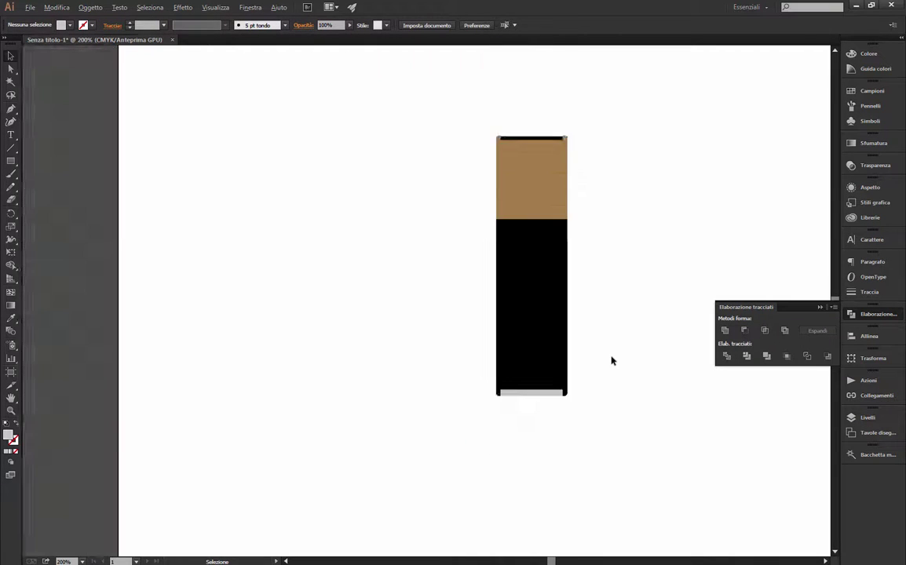
pyautogui.hotkey('ctrl', '+')
# Step: Make the top black bar light grey and draw a small terminal rectangle above it
pyautogui.click(466, 191)
pyautogui.click(64, 25)
pyautogui.click(63, 72)
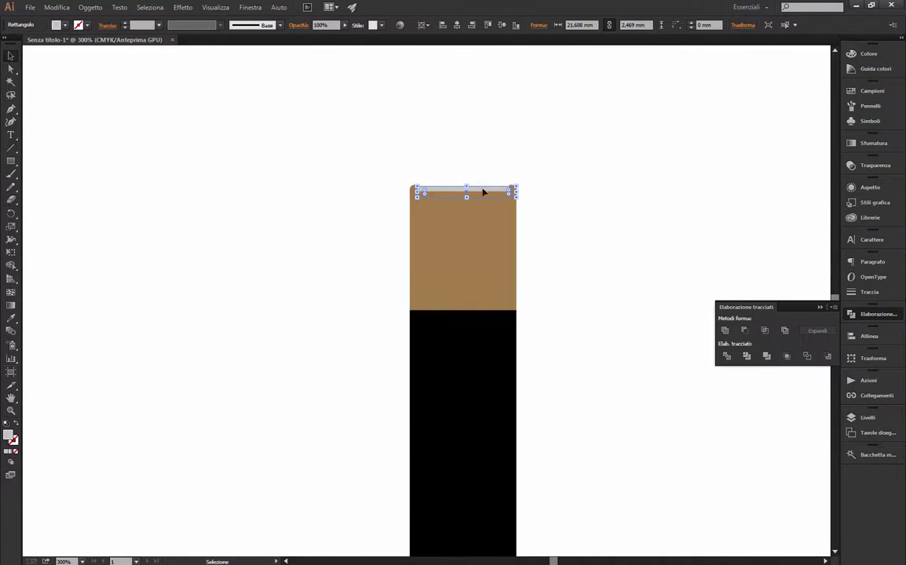
pyautogui.click(11, 162)
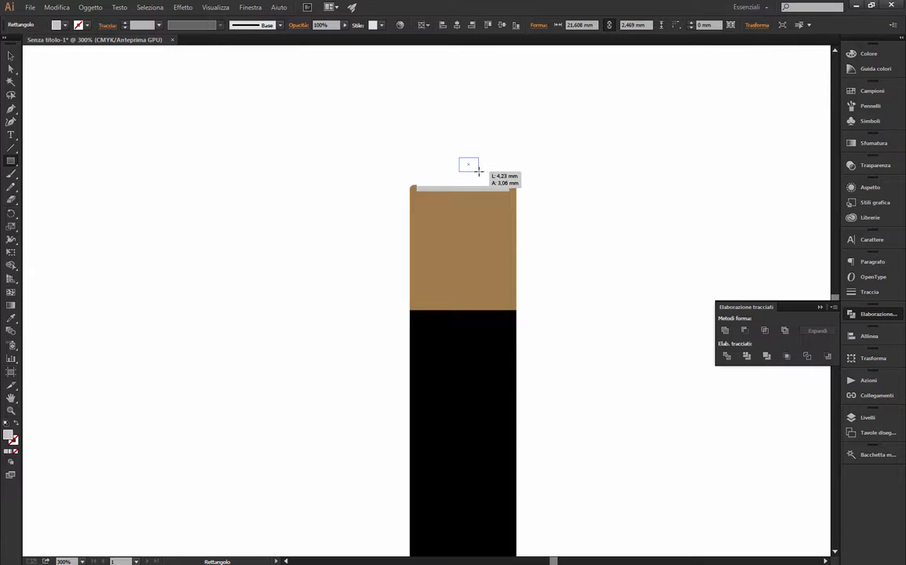
pyautogui.moveTo(480, 171); pyautogui.dragTo(480, 170)
pyautogui.press('v')
pyautogui.click(478, 135)
# Step: Set the small terminal onto the grey top bar, centred on the battery
pyautogui.scroll(2, 478, 135)
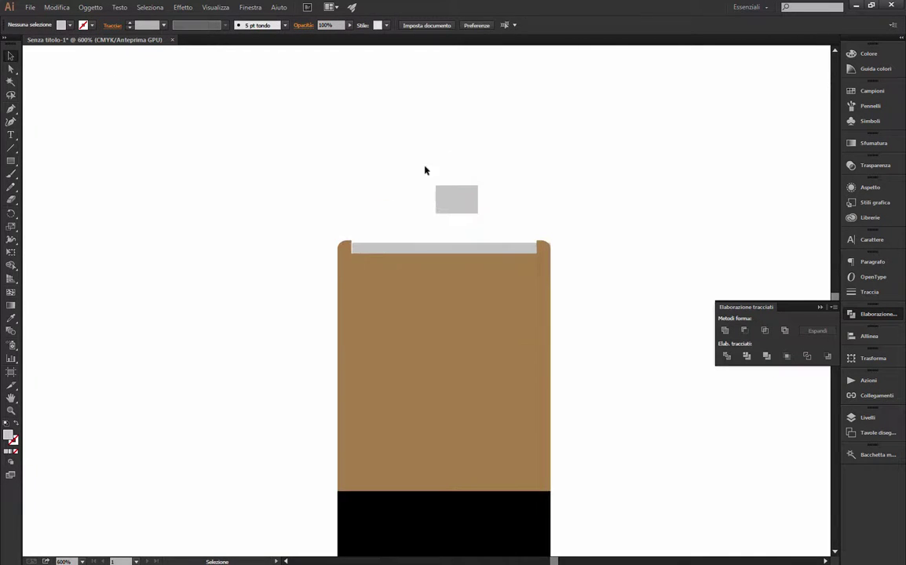
pyautogui.click(445, 198)
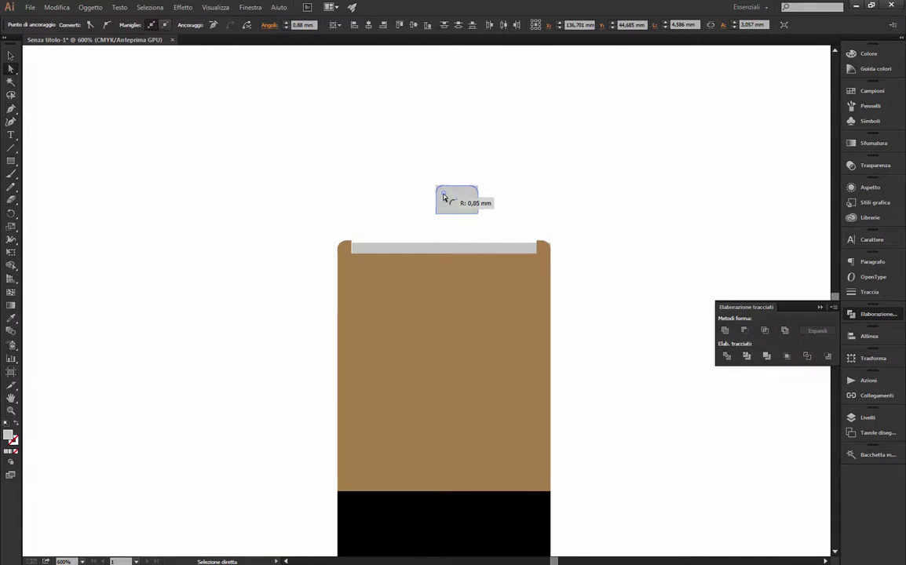
pyautogui.press('v')
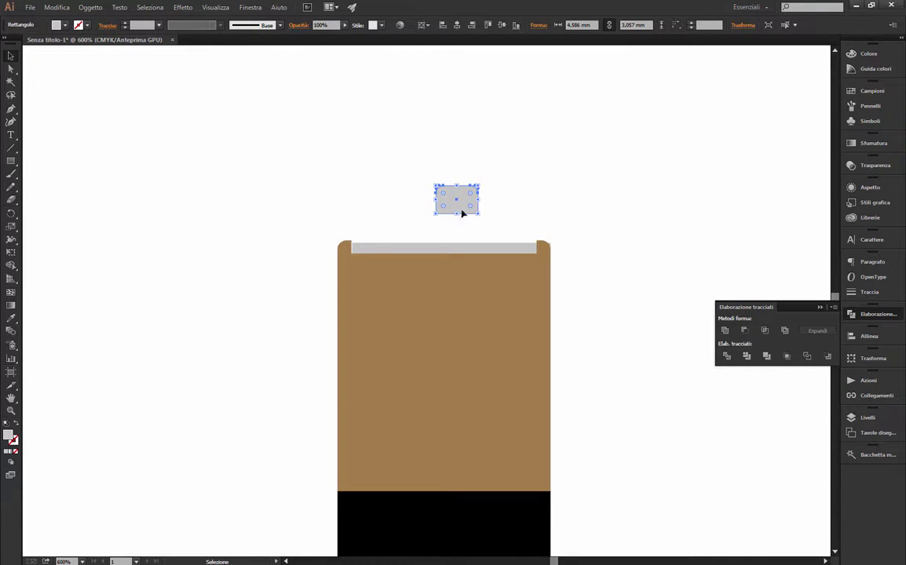
pyautogui.moveTo(460, 206); pyautogui.dragTo(446, 236)
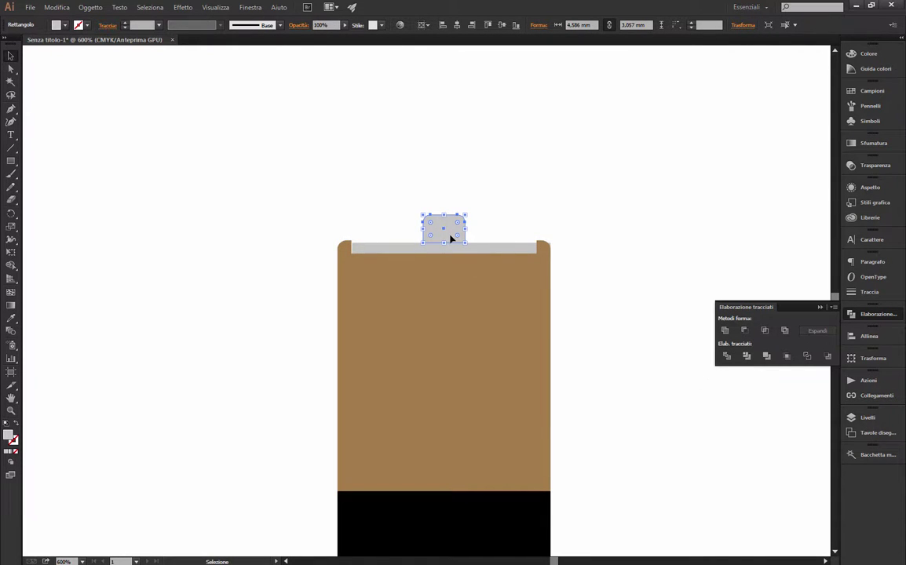
pyautogui.click(589, 116)
pyautogui.moveTo(449, 228); pyautogui.dragTo(457, 235)
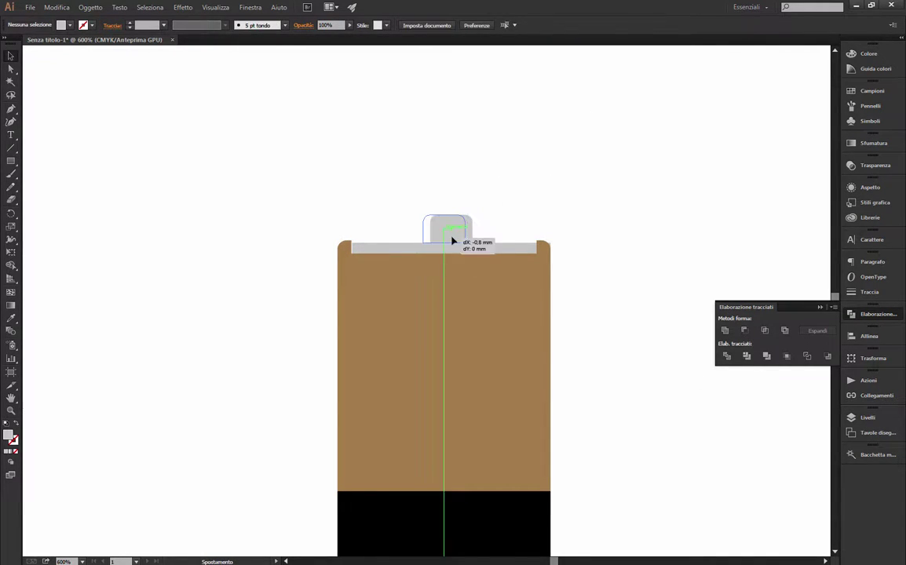
# Step: Shorten the grey terminal tab, then move the whole battery up and to the left
pyautogui.moveTo(617, 170); pyautogui.dragTo(324, 356)
pyautogui.click(445, 222)
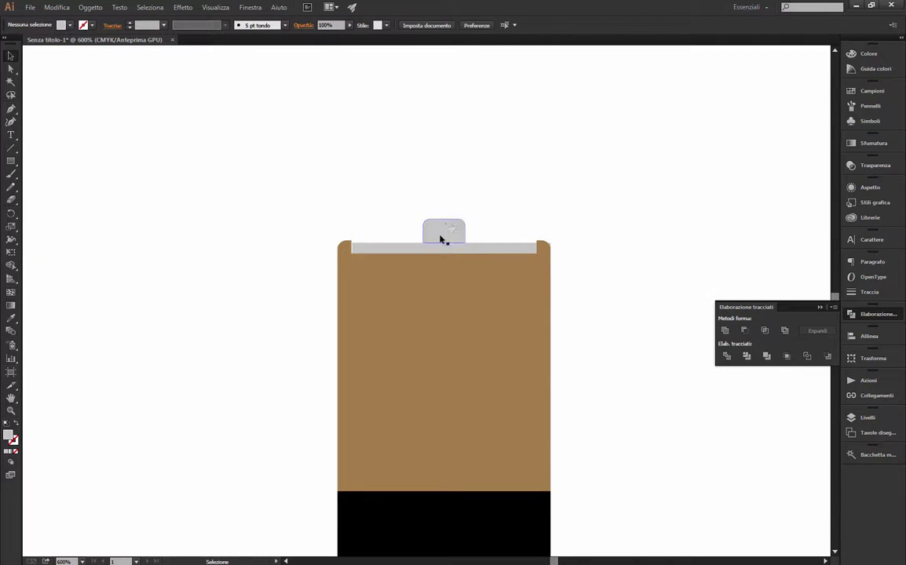
pyautogui.moveTo(444, 215); pyautogui.dragTo(446, 225)
pyautogui.click(507, 182)
pyautogui.scroll(-3, 603, 213)
pyautogui.moveTo(680, 194); pyautogui.dragTo(485, 479)
pyautogui.moveTo(562, 290); pyautogui.dragTo(504, 255)
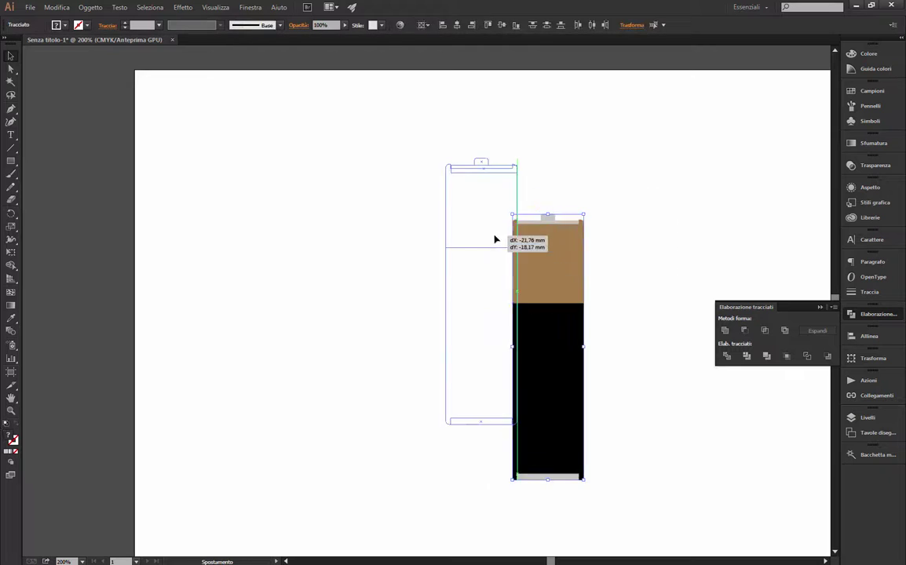
# Step: Cover the battery's left half with a rectangle, ungroup the parts, and delete the cover and left half
pyautogui.click(393, 159)
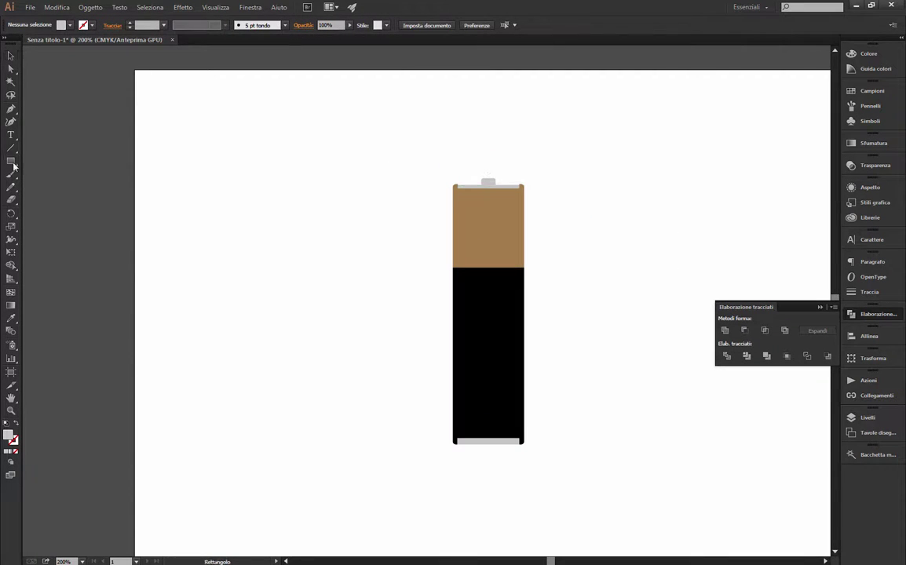
pyautogui.press('m')
pyautogui.moveTo(414, 160); pyautogui.dragTo(489, 486)
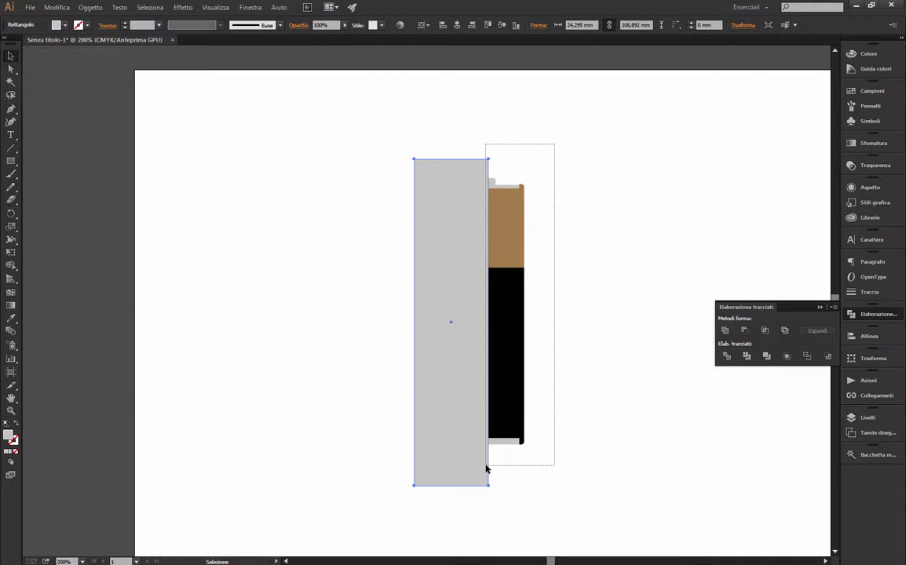
pyautogui.rightClick(471, 246)
pyautogui.click(499, 307)
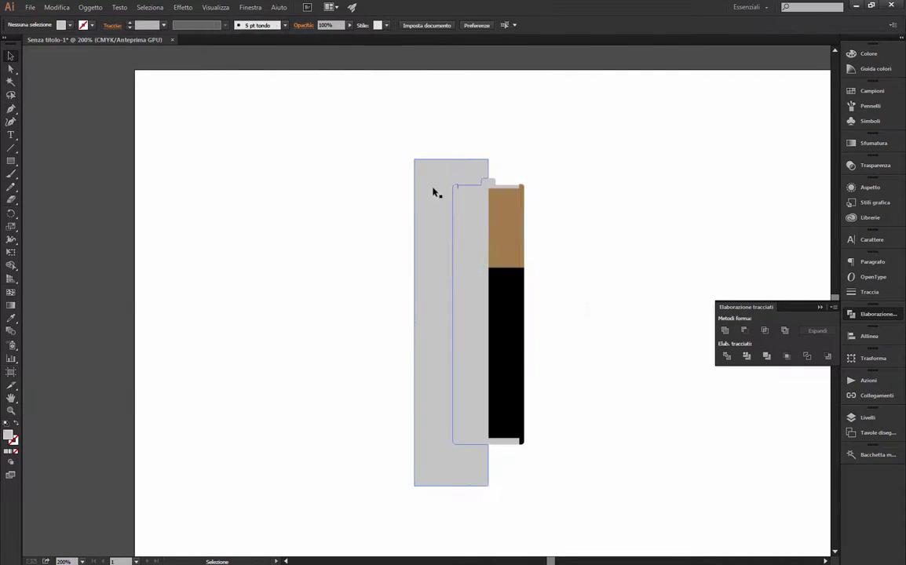
pyautogui.click(434, 192)
pyautogui.press('Delete')
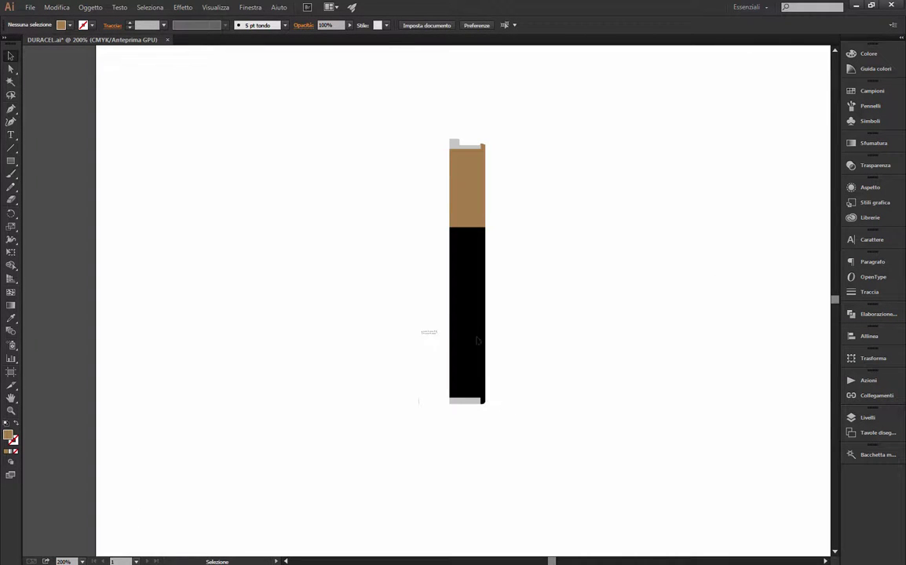
# Step: Shorten the black body and raise the boundary between the brown and black sections
pyautogui.click(477, 340)
pyautogui.moveTo(467, 402); pyautogui.dragTo(469, 349)
pyautogui.click(471, 214)
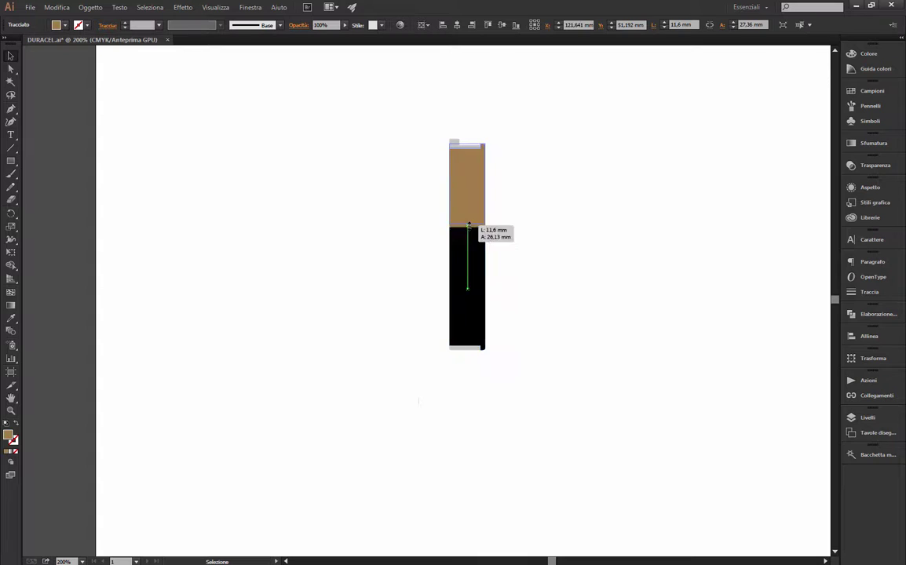
pyautogui.moveTo(467, 227); pyautogui.dragTo(467, 205)
pyautogui.click(505, 129)
# Step: Select all the battery parts and group them together
pyautogui.hotkey('ctrl', 'a')
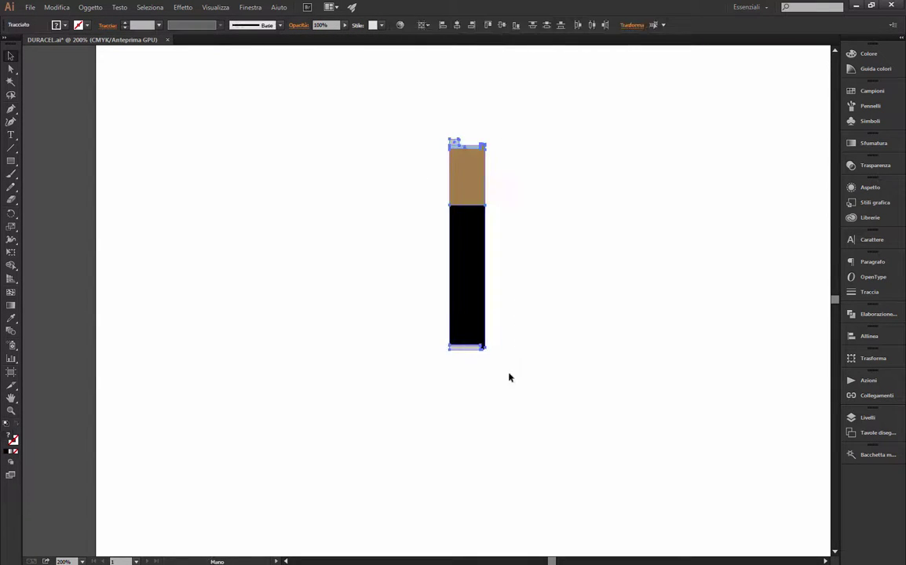
pyautogui.keyDown('alt'); pyautogui.scroll(1, 510, 376); pyautogui.keyUp('alt')
pyautogui.scroll(2, 509, 376)
pyautogui.click(548, 337)
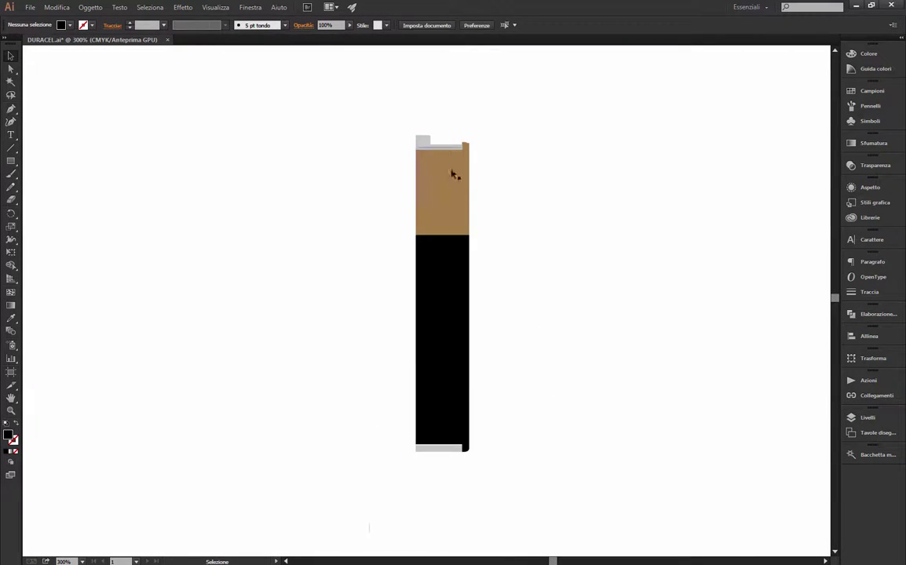
pyautogui.moveTo(449, 125); pyautogui.dragTo(428, 463)
pyautogui.rightClick(449, 194)
pyautogui.click(471, 245)
pyautogui.click(431, 122)
pyautogui.click(423, 150)
pyautogui.hotkey('ctrl', 'shift', 'a')
# Step: Narrow the black body by moving its right edge inward
pyautogui.moveTo(454, 120); pyautogui.dragTo(423, 149)
pyautogui.hotkey('ctrl', 'shift', 'F9')
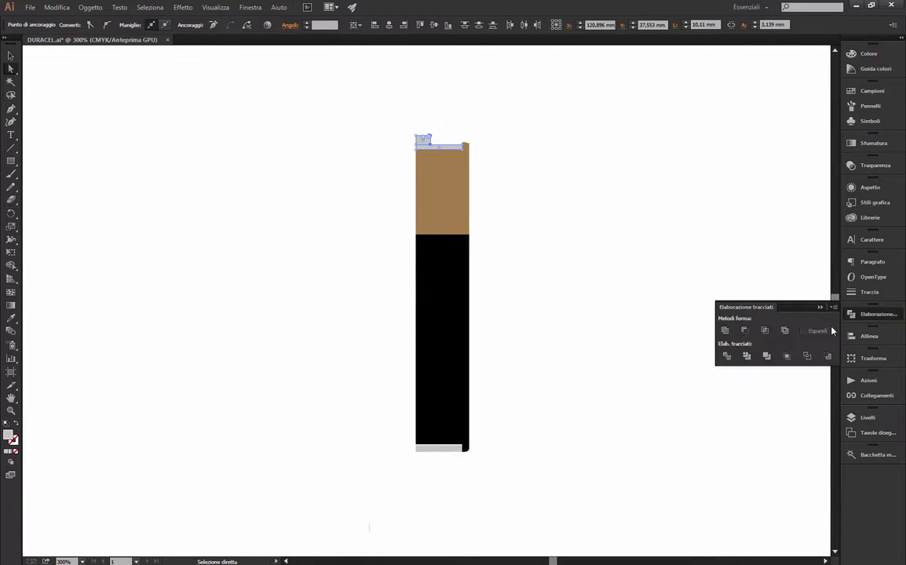
pyautogui.moveTo(455, 327); pyautogui.dragTo(457, 299)
pyautogui.click(493, 212)
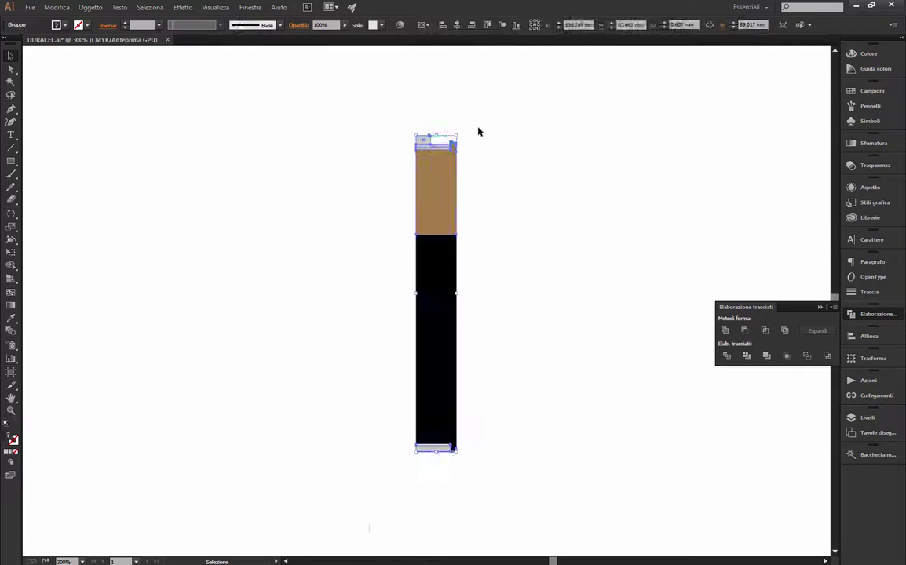
pyautogui.hotkey('ctrl', 'shift', 'a')
# Step: Resize the small top terminal, then start placing an image via the File menu
pyautogui.click(427, 141)
pyautogui.press('v')
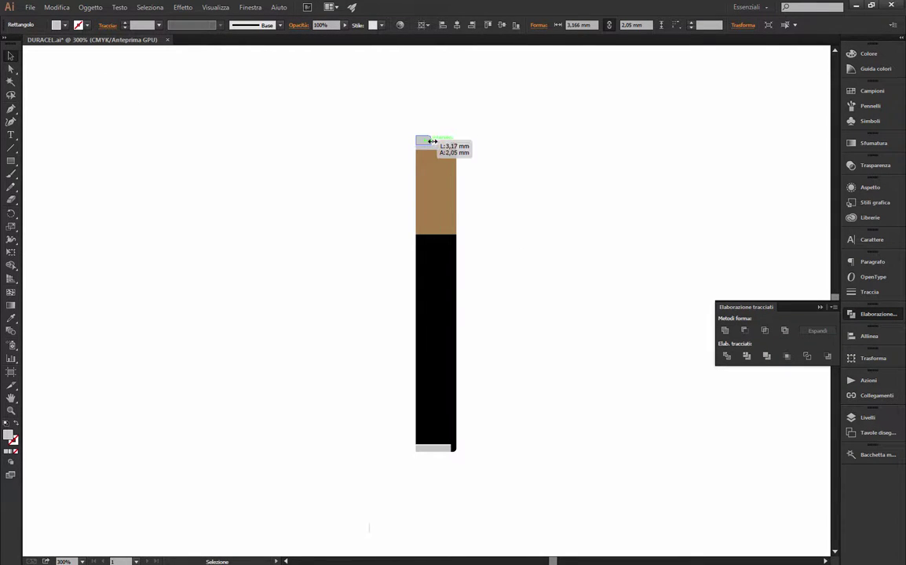
pyautogui.click(556, 134)
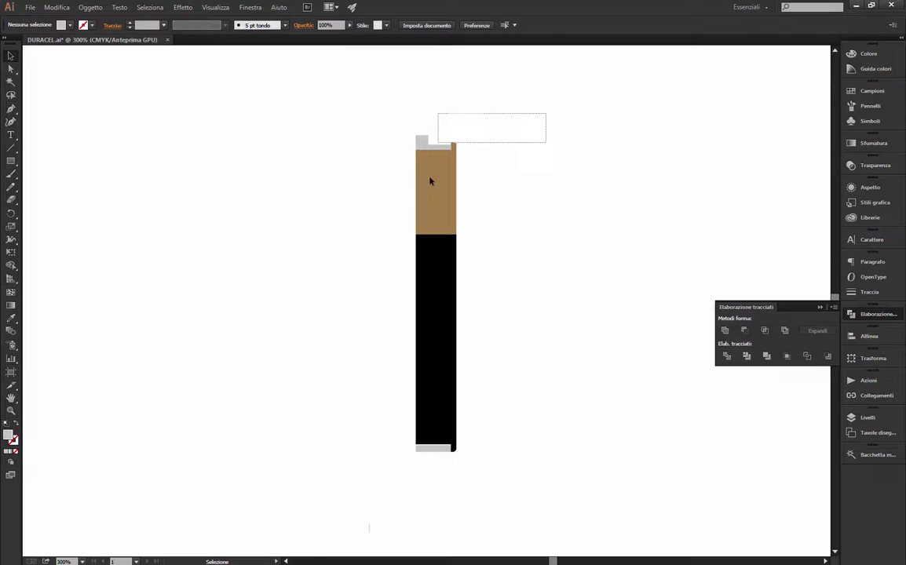
pyautogui.press('a')
pyautogui.moveTo(391, 114); pyautogui.dragTo(431, 150)
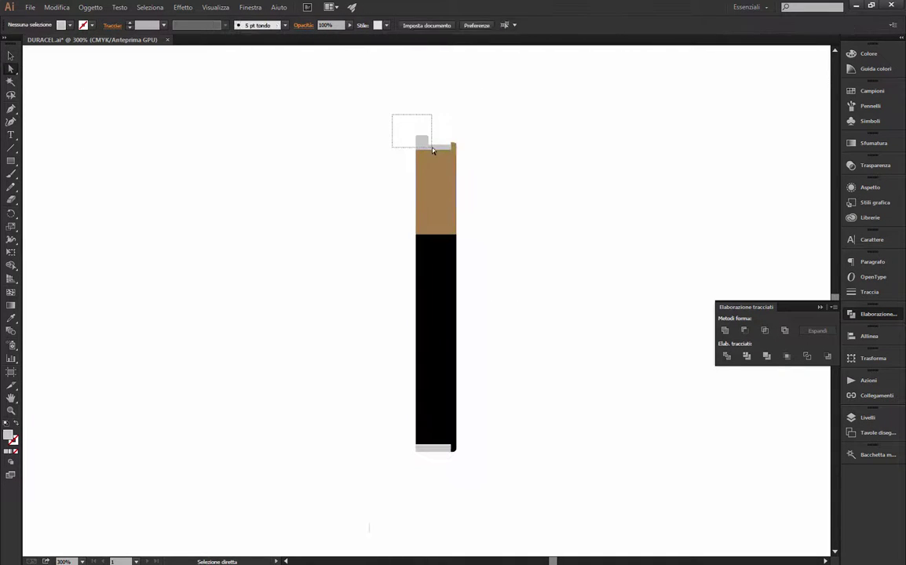
pyautogui.rightClick(432, 149)
pyautogui.click(726, 336)
pyautogui.rightClick(449, 234)
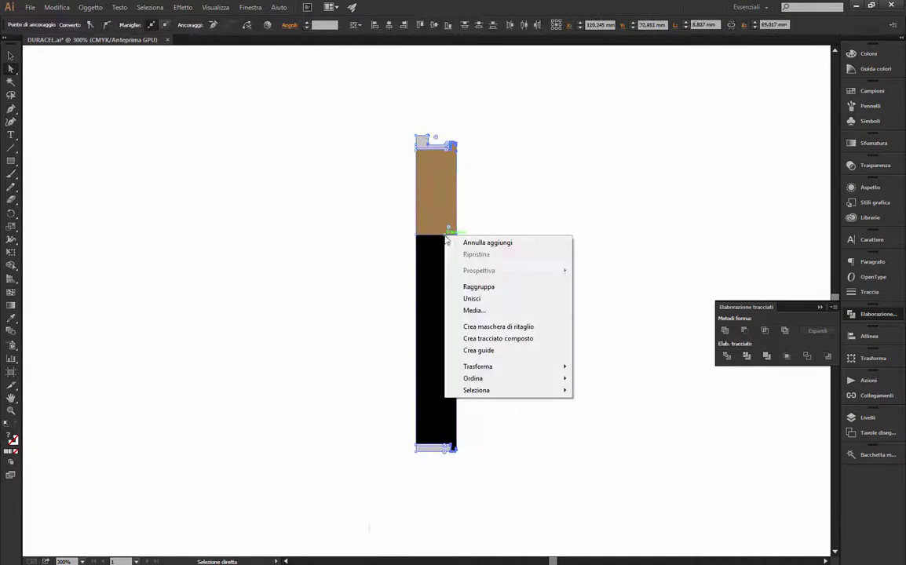
pyautogui.click(510, 524)
pyautogui.click(32, 8)
# Step: Place DURACEL-01.png at the artboard's upper left
pyautogui.click(53, 182)
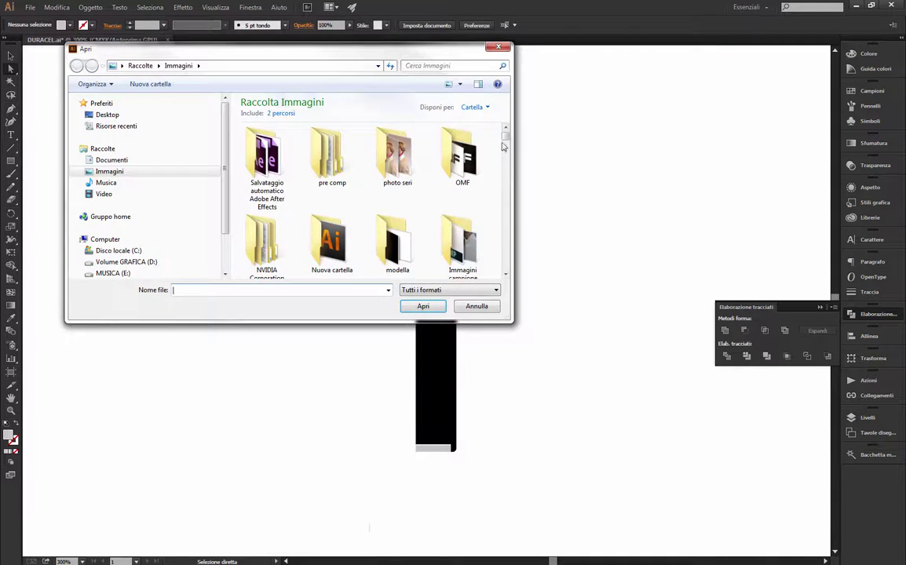
pyautogui.click(328, 186)
pyautogui.click(419, 303)
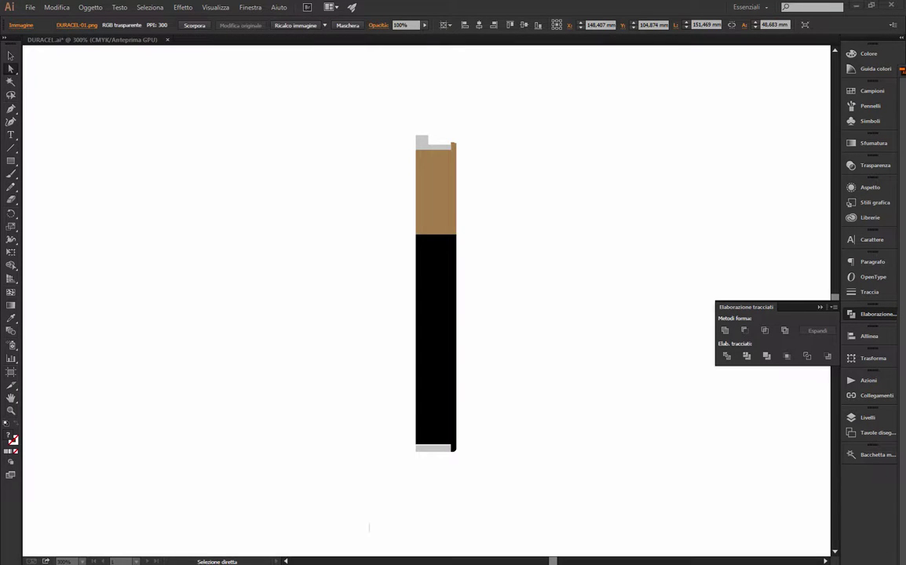
pyautogui.moveTo(149, 186)
pyautogui.mouseDown()
pyautogui.moveTo(674, 115)
pyautogui.moveTo(126, 284)
pyautogui.moveTo(233, 130)
pyautogui.mouseUp()
# Step: Trace the logo image and expand it into vector shapes (Crea ed espandi)
pyautogui.click(304, 27)
pyautogui.click(90, 7)
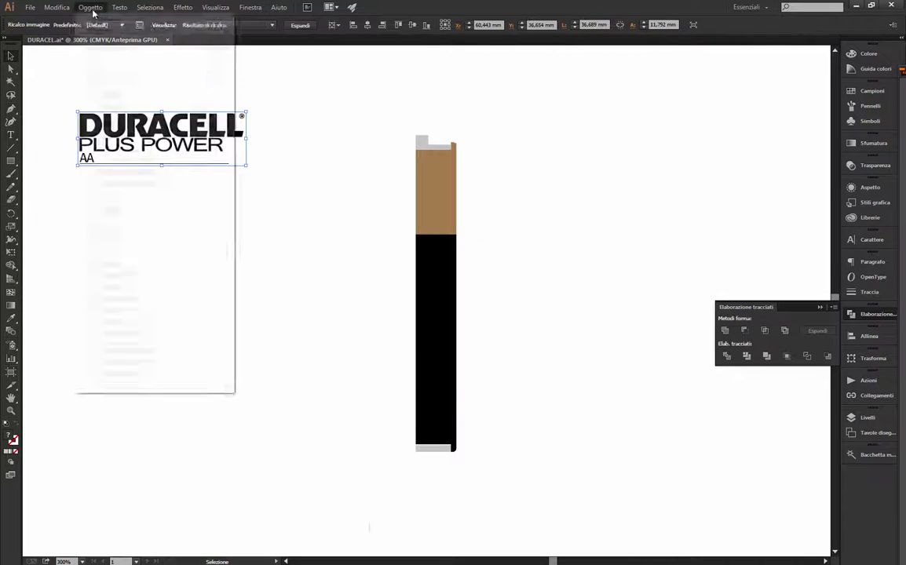
pyautogui.click(103, 135)
pyautogui.click(427, 347)
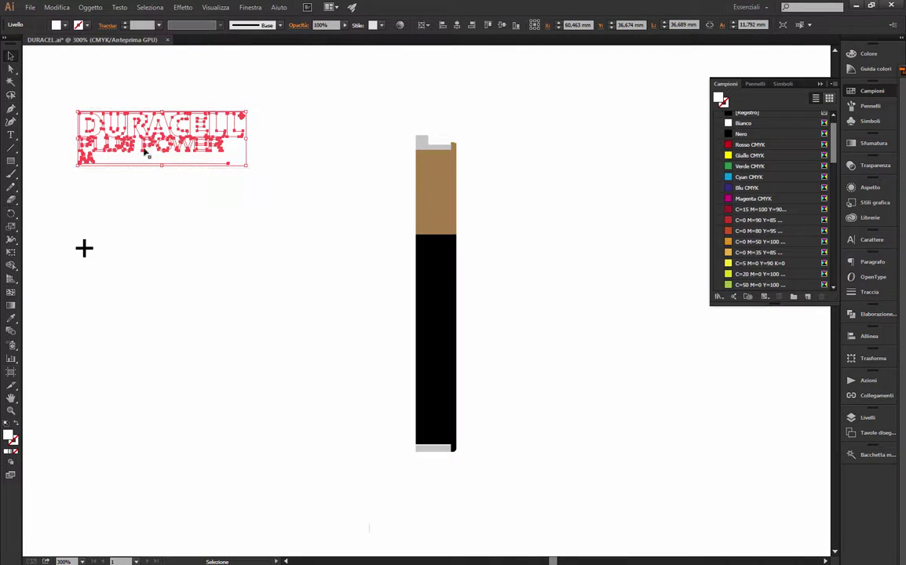
# Step: Fill the traced logo with the Nero swatch and delete its background anchors
pyautogui.click(741, 133)
pyautogui.click(318, 129)
pyautogui.moveTo(318, 130); pyautogui.dragTo(239, 155)
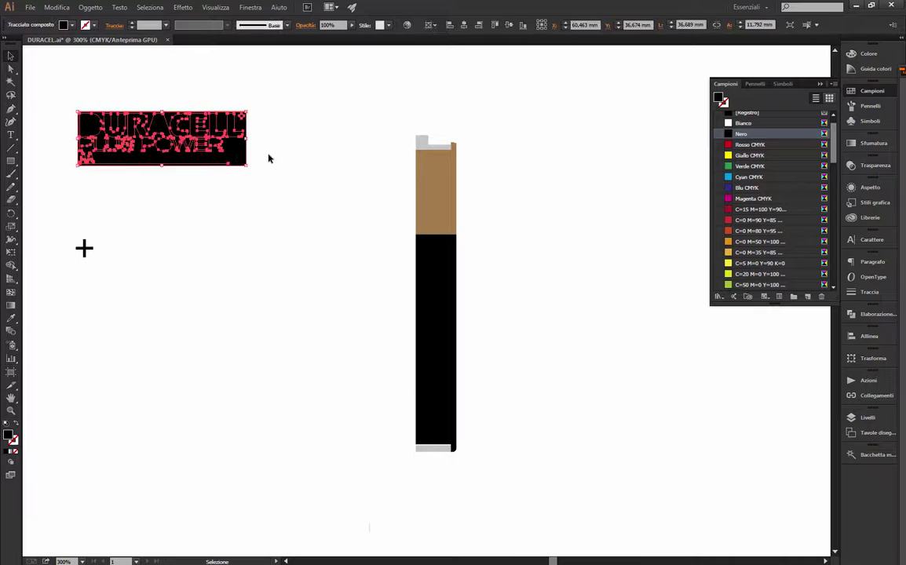
pyautogui.press('a')
pyautogui.press('Delete')
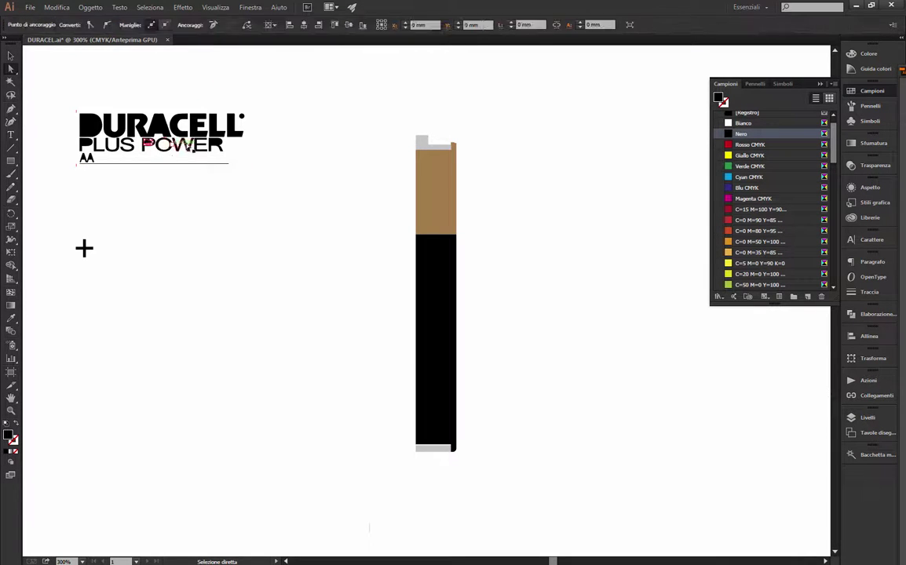
pyautogui.click(275, 141)
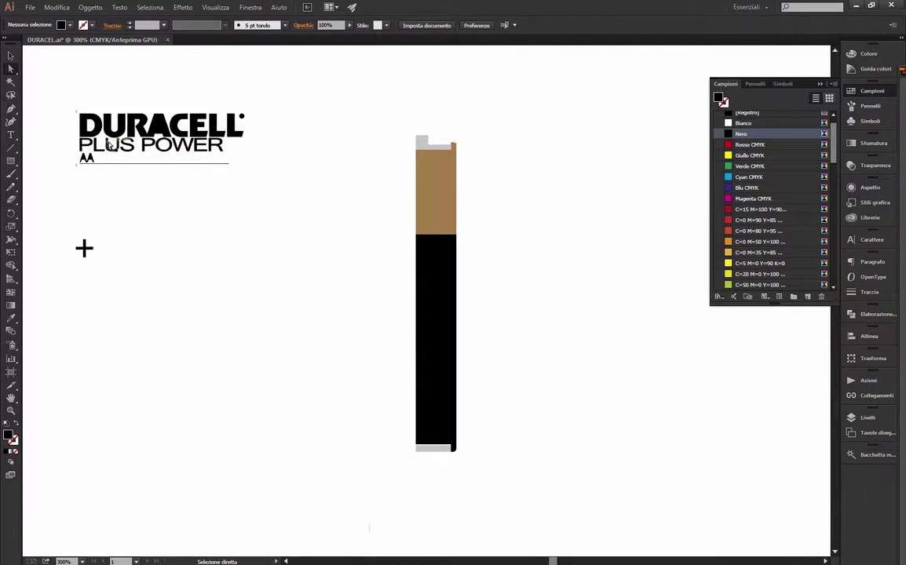
pyautogui.click(110, 146)
# Step: Zoom in to inspect and select the logo's ® compound path
pyautogui.scroll(5, 292, 147)
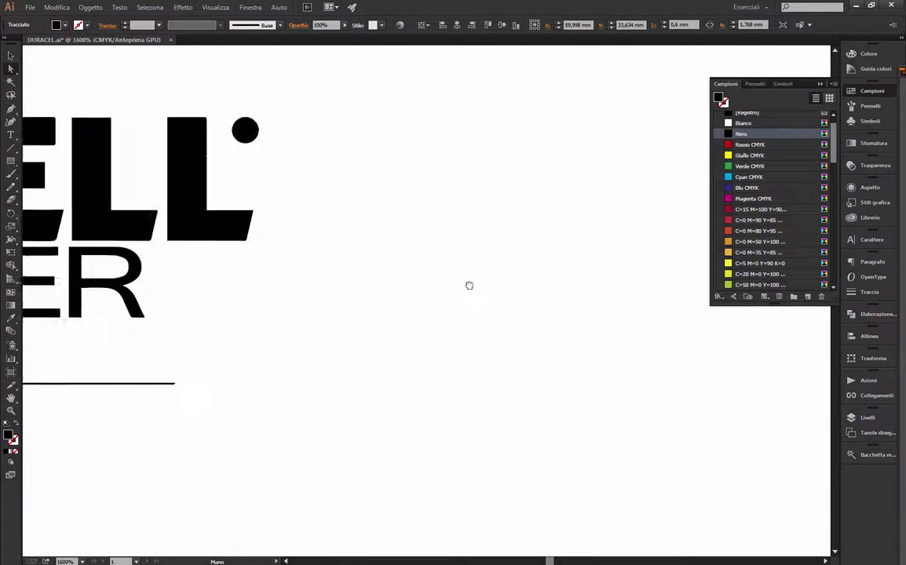
pyautogui.moveTo(469, 285); pyautogui.dragTo(605, 324)
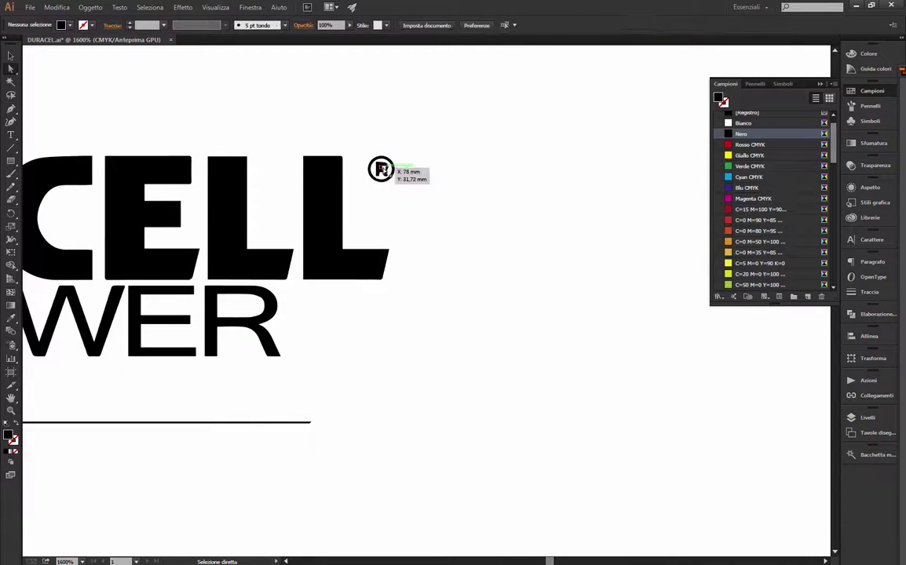
pyautogui.moveTo(439, 168); pyautogui.dragTo(427, 174)
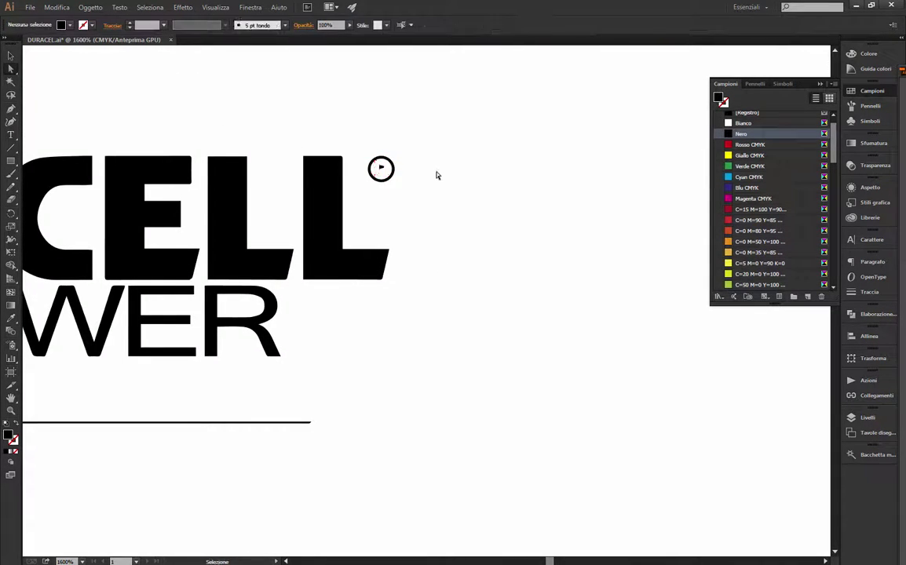
pyautogui.click(442, 182)
pyautogui.scroll(3, 451, 193)
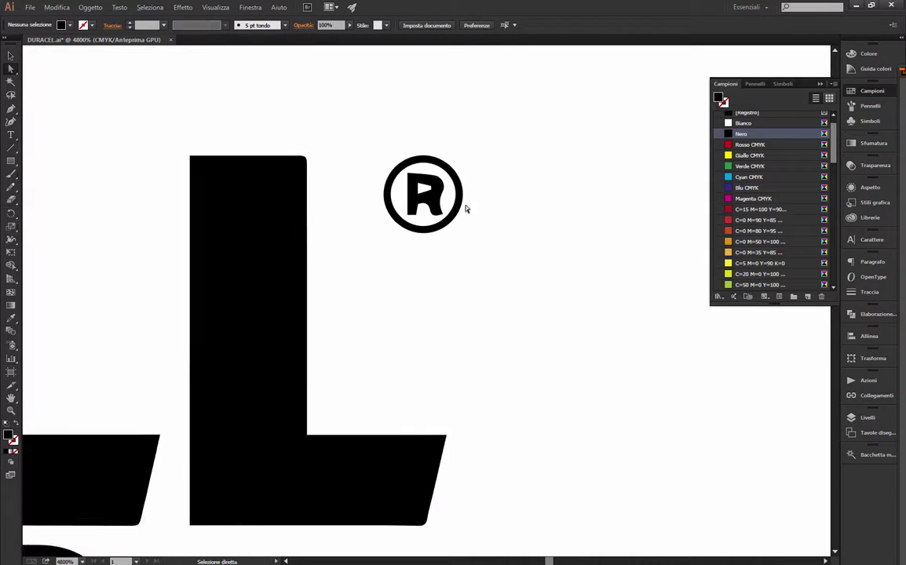
pyautogui.click(465, 205)
pyautogui.scroll(-8, 512, 213)
pyautogui.scroll(8, 503, 211)
pyautogui.scroll(-3, 699, 269)
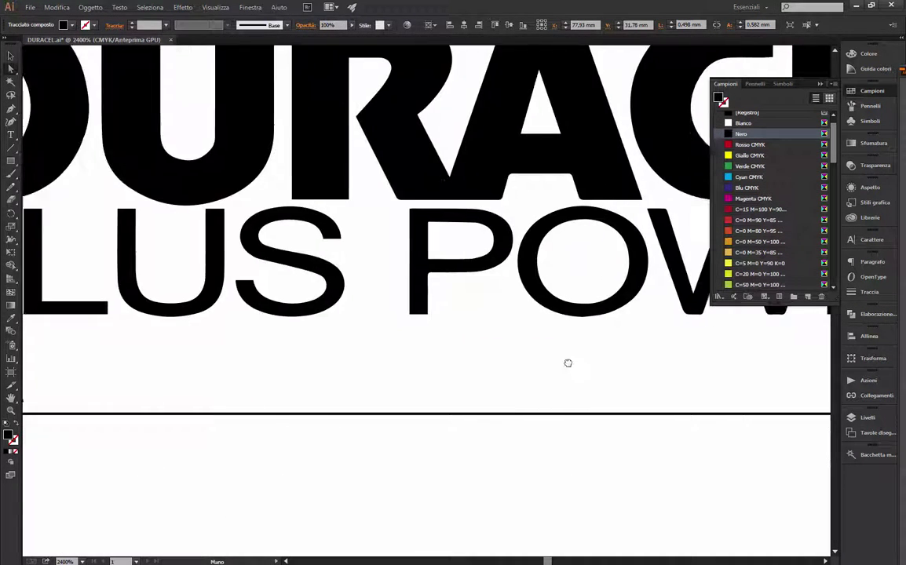
pyautogui.scroll(-2, 566, 363)
pyautogui.click(566, 363)
pyautogui.scroll(-2, 493, 323)
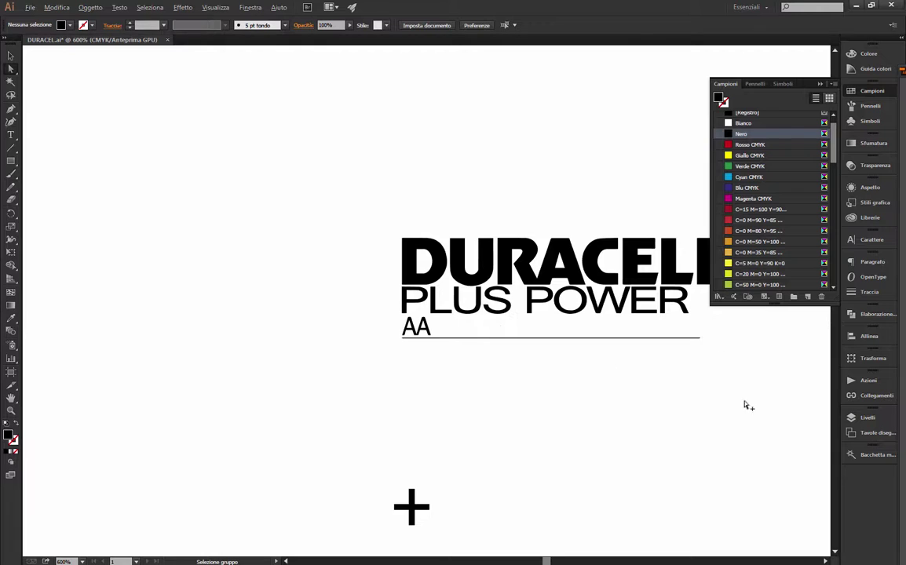
pyautogui.scroll(-2, 546, 336)
pyautogui.scroll(-3, 532, 267)
# Step: Fill the DURACELL logo with white
pyautogui.moveTo(396, 368); pyautogui.dragTo(395, 371)
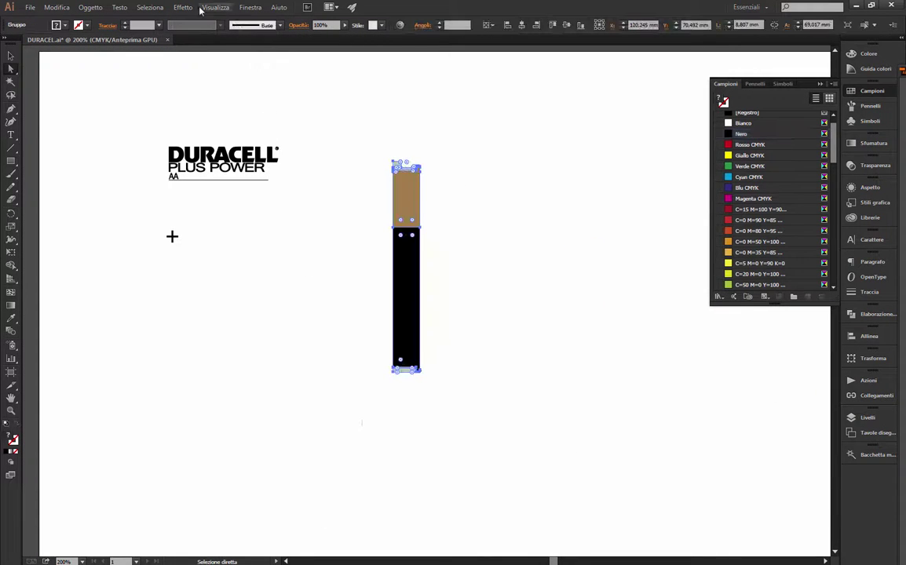
pyautogui.click(223, 161)
pyautogui.click(742, 123)
pyautogui.click(326, 148)
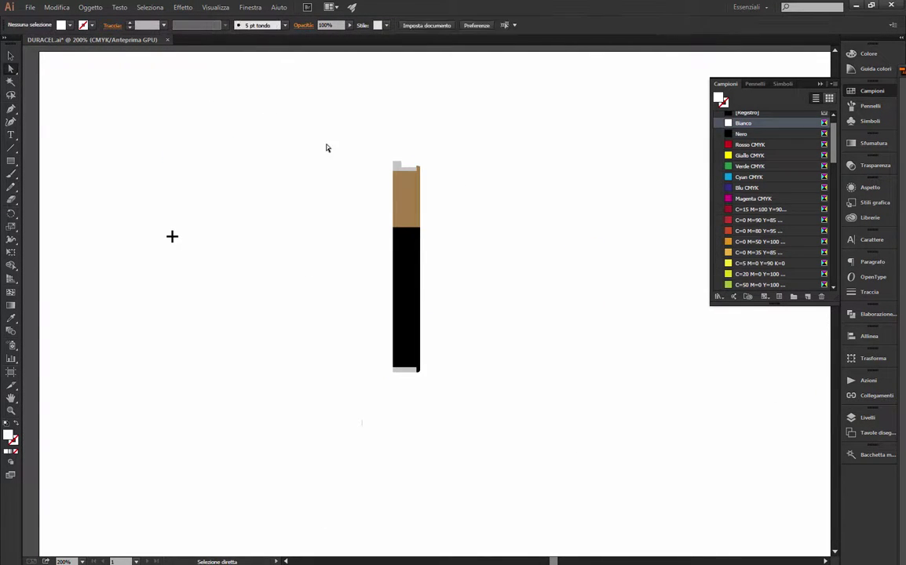
# Step: Drag the whole DURACELL logo into the Symbols panel as a new symbol
pyautogui.click(870, 121)
pyautogui.moveTo(141, 198); pyautogui.dragTo(304, 207)
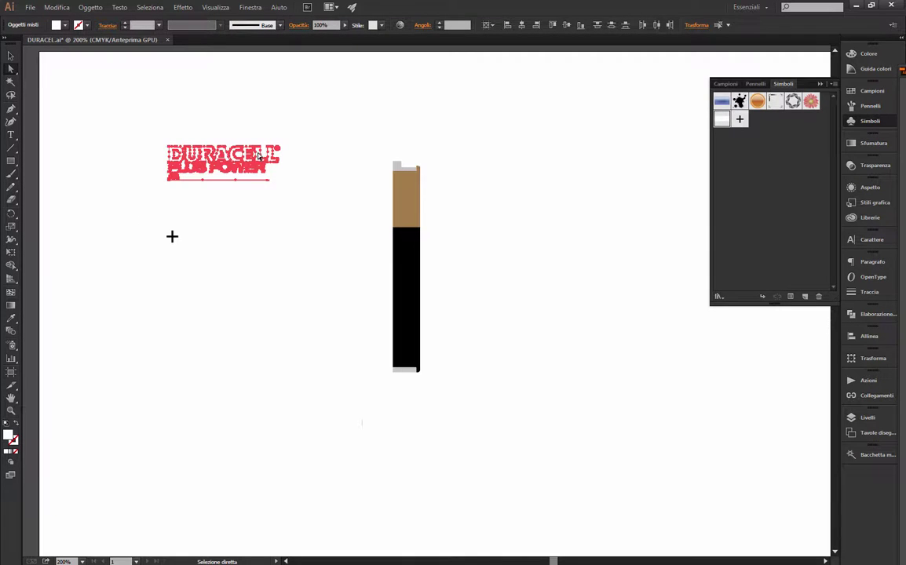
pyautogui.click(11, 55)
pyautogui.moveTo(224, 157); pyautogui.dragTo(763, 151)
pyautogui.click(462, 346)
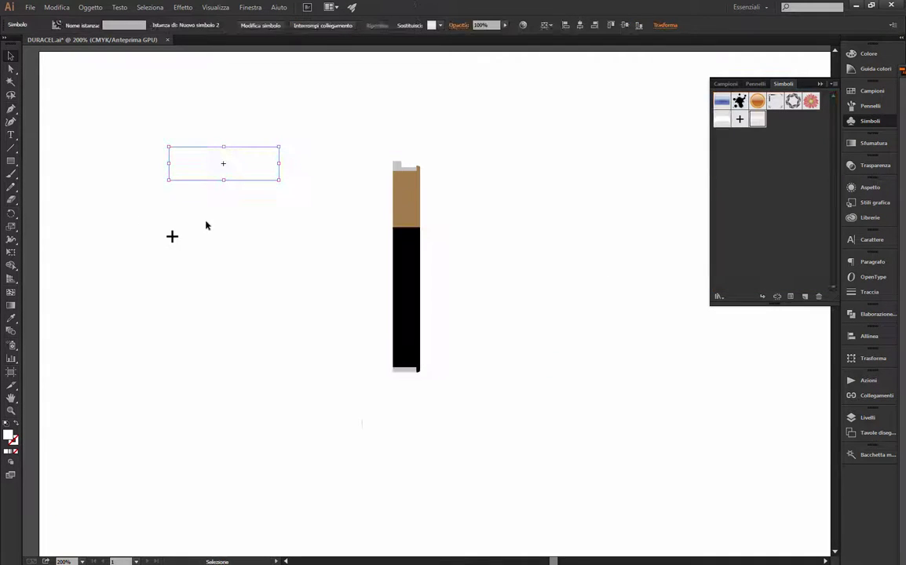
pyautogui.press('Delete')
# Step: Apply 3D Revolve to the battery group and tilt it to a steeper angle
pyautogui.click(406, 196)
pyautogui.rightClick(392, 202)
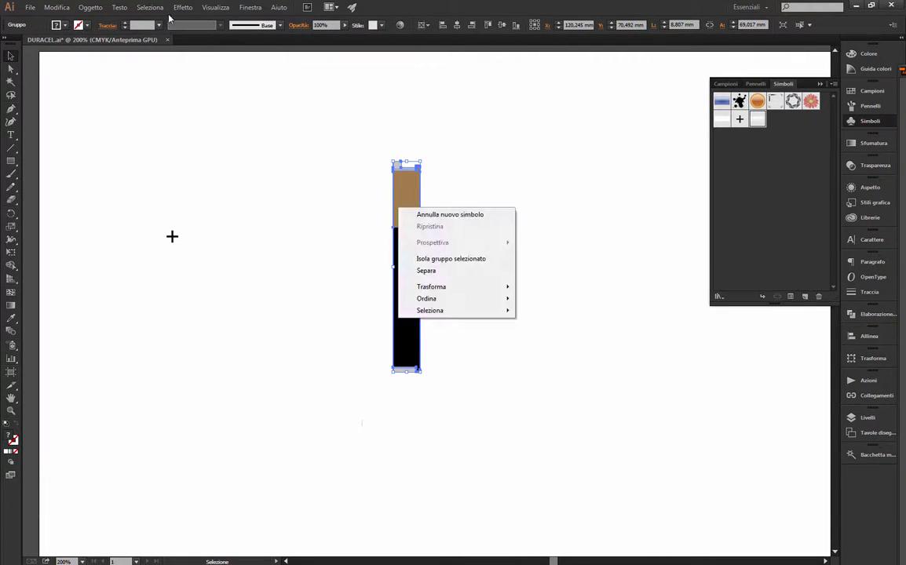
pyautogui.click(183, 7)
pyautogui.click(346, 75)
pyautogui.moveTo(667, 212); pyautogui.dragTo(664, 203)
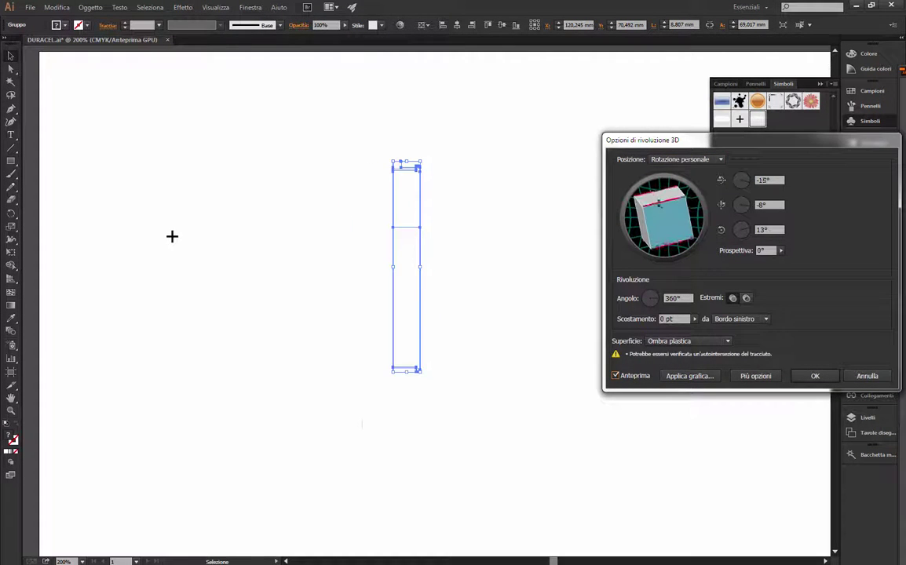
pyautogui.moveTo(767, 191); pyautogui.dragTo(766, 180)
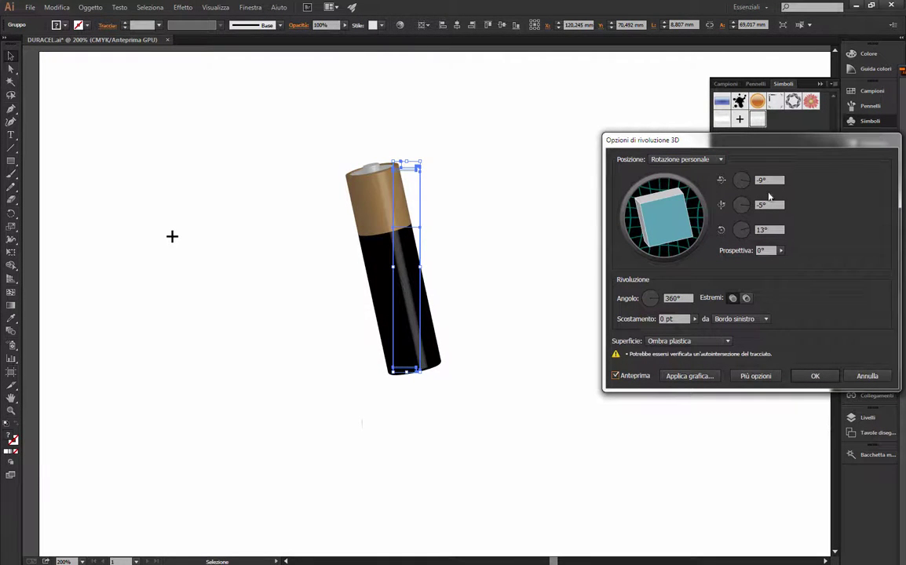
pyautogui.press('Down')
pyautogui.press('Down')
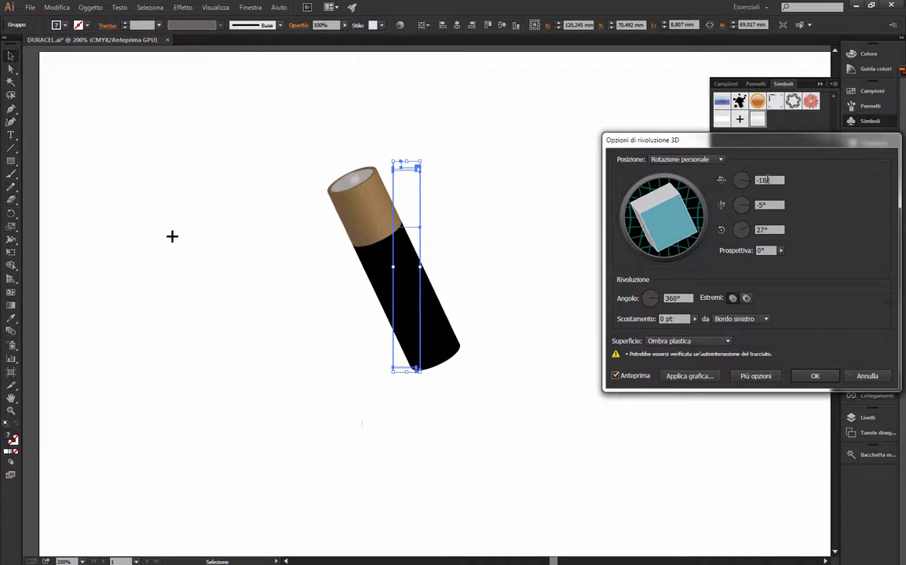
# Step: Map the DURACELL label symbol onto the battery body surface, rotated upright
pyautogui.click(689, 376)
pyautogui.click(845, 160)
pyautogui.click(845, 159)
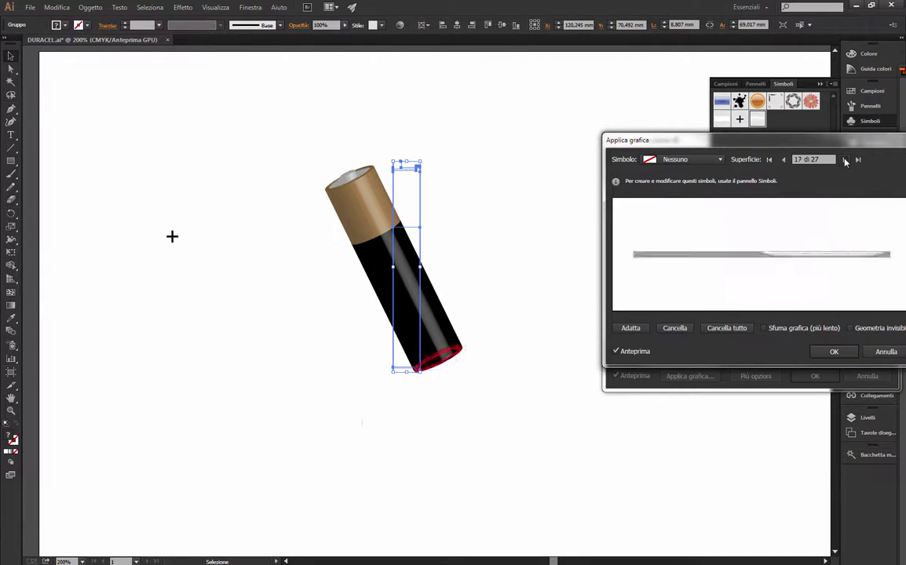
pyautogui.click(683, 160)
pyautogui.click(689, 260)
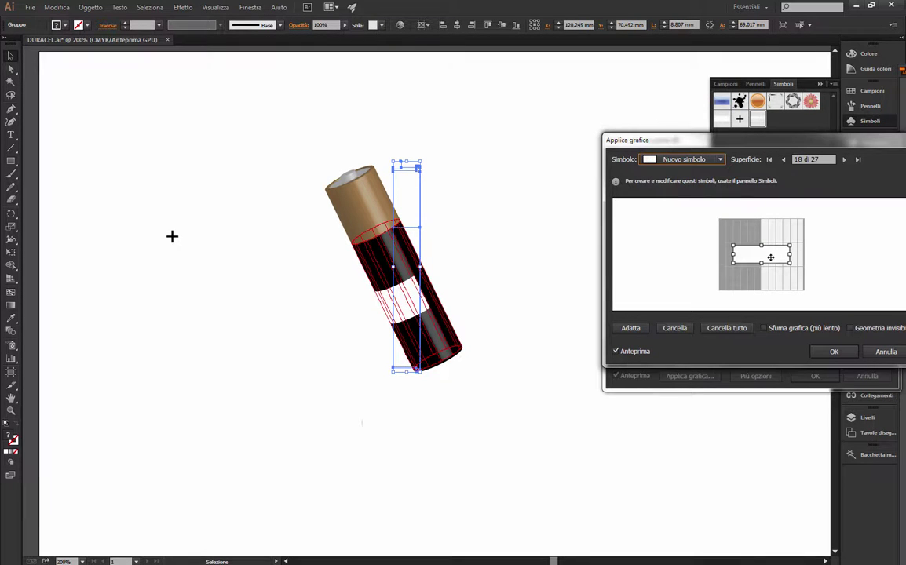
pyautogui.click(717, 159)
pyautogui.click(689, 271)
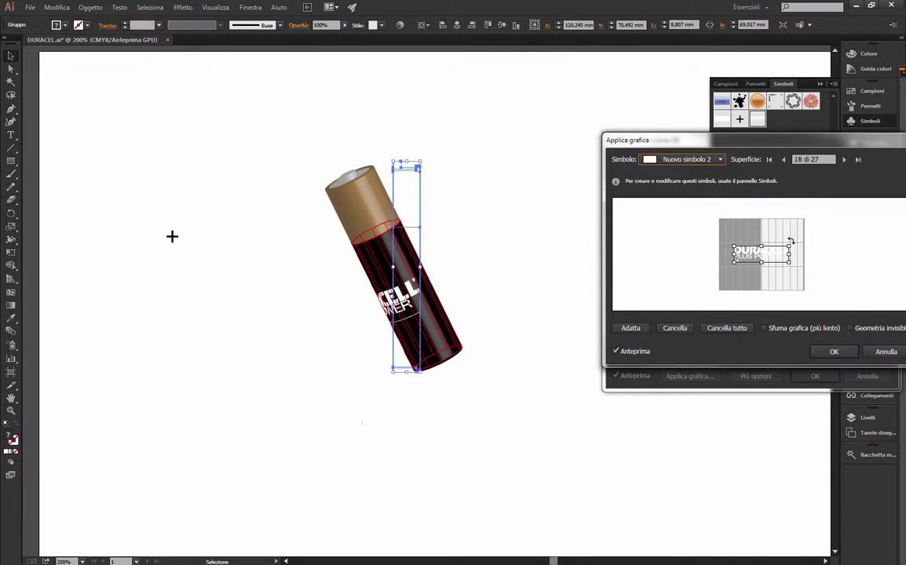
pyautogui.moveTo(791, 241)
pyautogui.mouseDown()
pyautogui.moveTo(773, 284)
pyautogui.moveTo(783, 261)
pyautogui.moveTo(783, 283)
pyautogui.mouseUp()
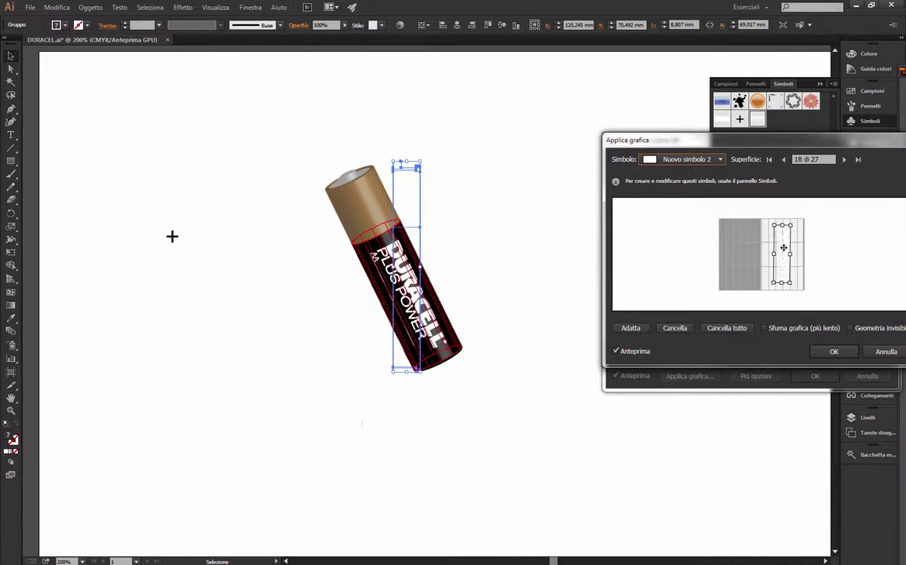
# Step: Map the plus symbol onto the copper cap, confirm both dialogs, and delete the leftover plus
pyautogui.click(845, 159)
pyautogui.click(845, 159)
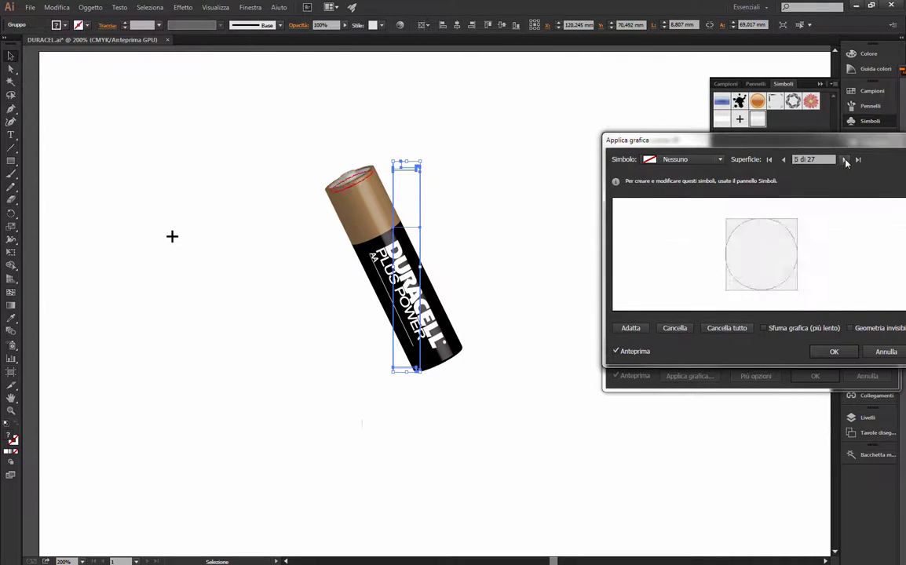
pyautogui.click(683, 160)
pyautogui.click(678, 259)
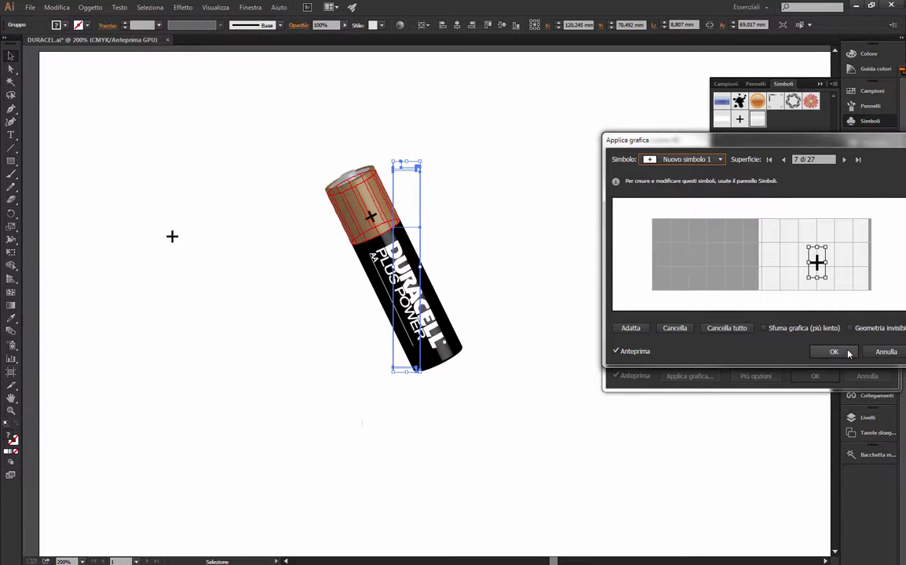
pyautogui.click(844, 159)
pyautogui.click(844, 160)
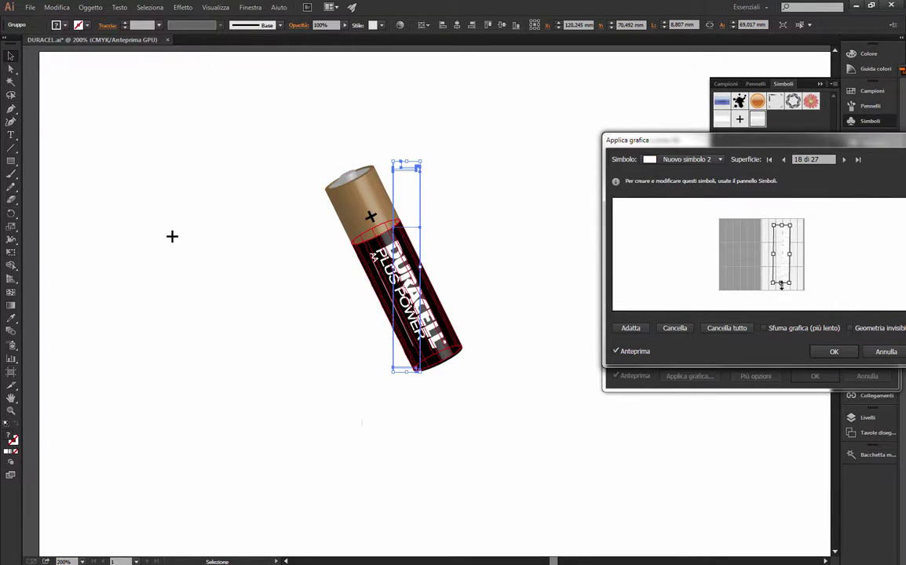
pyautogui.click(834, 351)
pyautogui.click(814, 377)
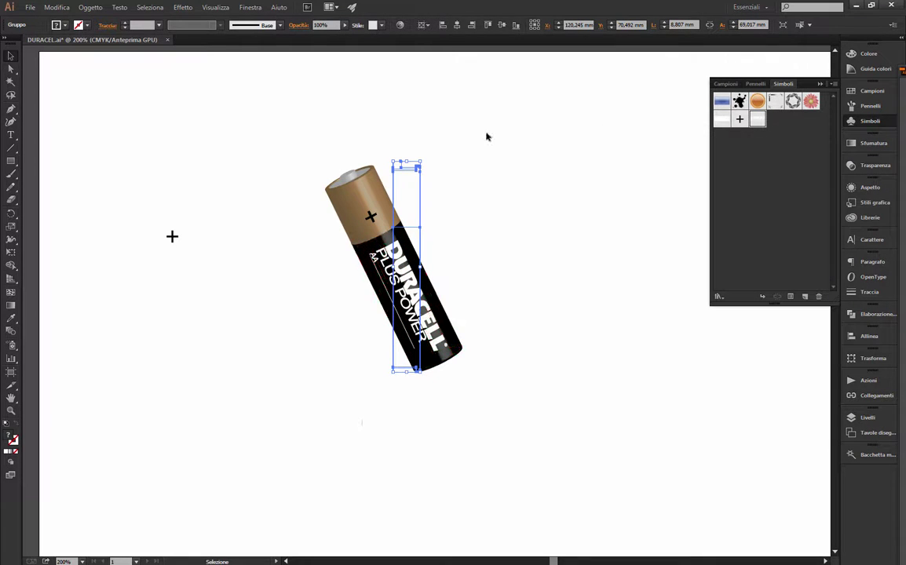
pyautogui.click(172, 239)
pyautogui.press('Delete')
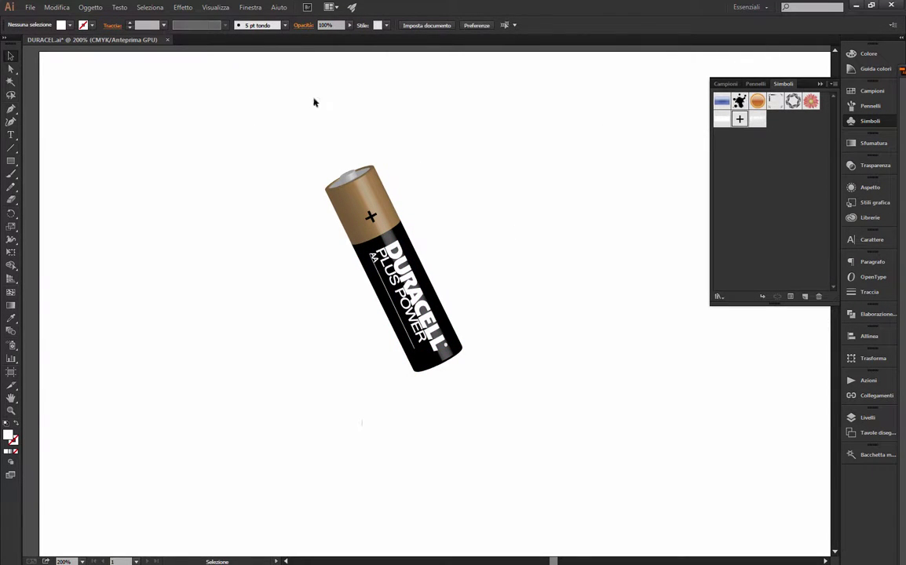
# Step: Undo the deletion, place the DURACELL logo image small, then trace and expand it
pyautogui.hotkey('ctrl', 'z')
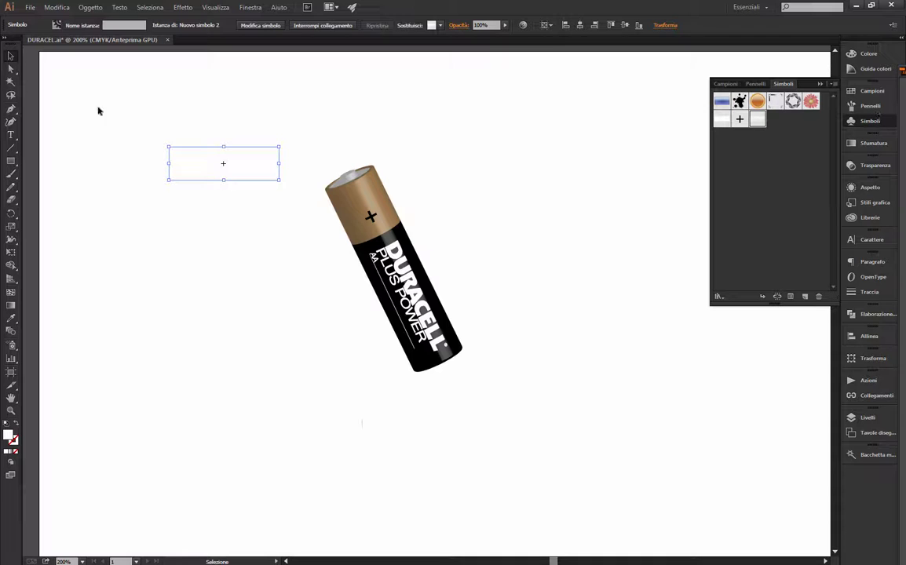
pyautogui.moveTo(562, 171)
pyautogui.mouseDown()
pyautogui.moveTo(265, 264)
pyautogui.moveTo(576, 182)
pyautogui.mouseUp()
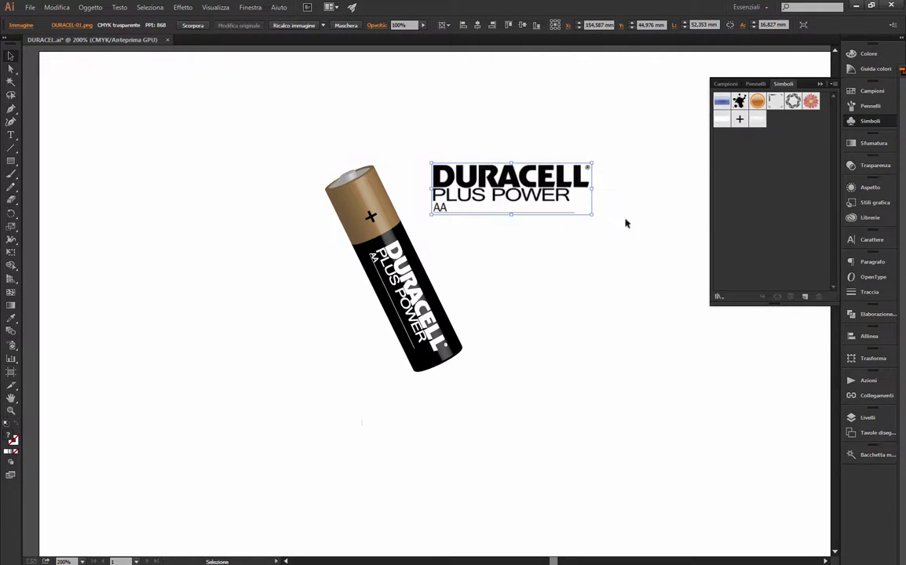
pyautogui.rightClick(442, 208)
pyautogui.click(90, 7)
pyautogui.click(293, 25)
pyautogui.click(90, 7)
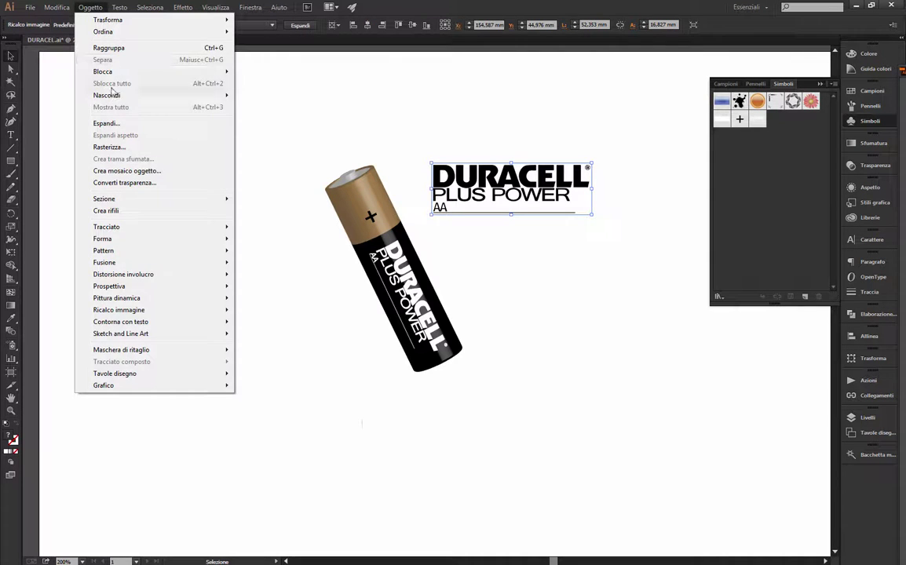
pyautogui.click(106, 123)
pyautogui.click(427, 347)
# Step: Select the expanded logo shapes and nudge the logo up and left
pyautogui.rightClick(490, 215)
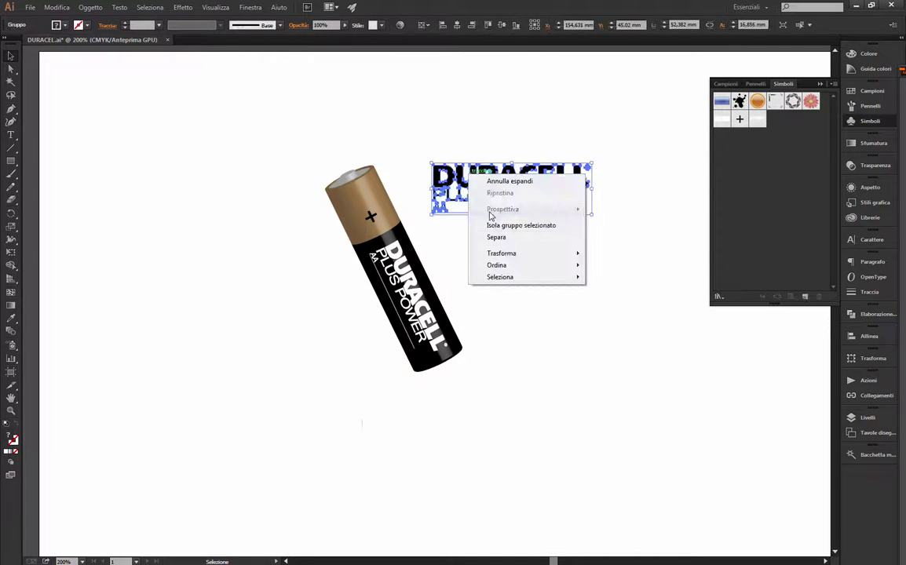
pyautogui.click(457, 205)
pyautogui.press('a')
pyautogui.click(463, 224)
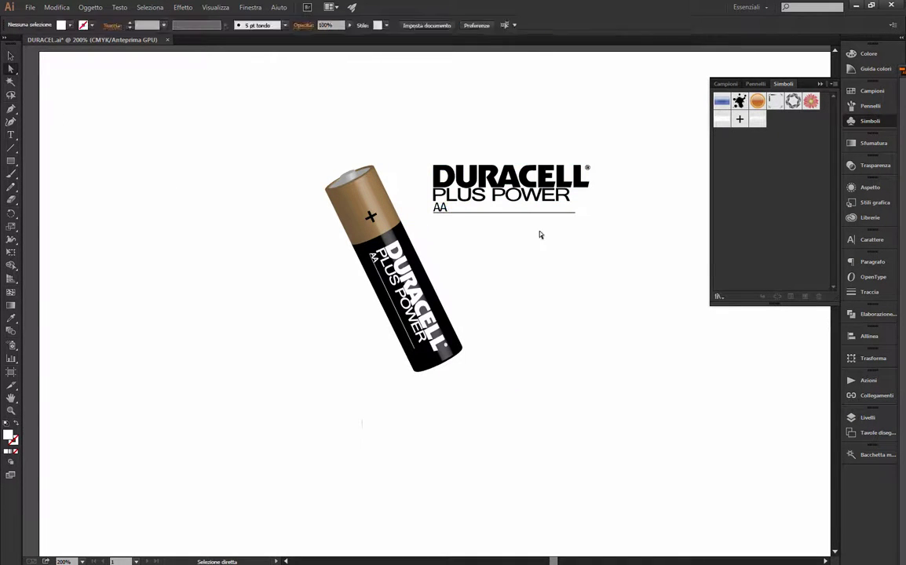
pyautogui.moveTo(651, 150); pyautogui.dragTo(281, 367)
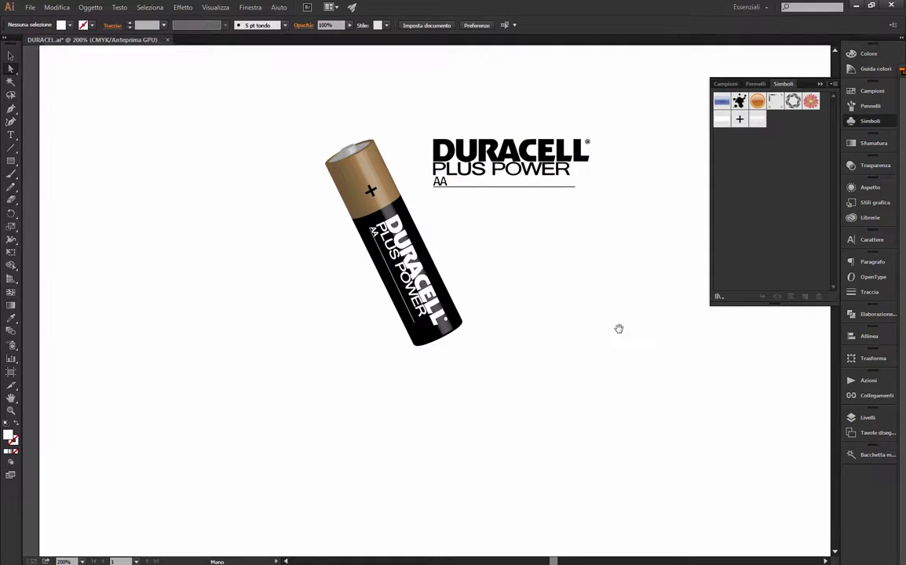
pyautogui.press('v')
pyautogui.moveTo(506, 192); pyautogui.dragTo(503, 186)
# Step: Draw a flattened gradient ellipse under the battery and send it backward
pyautogui.press('l')
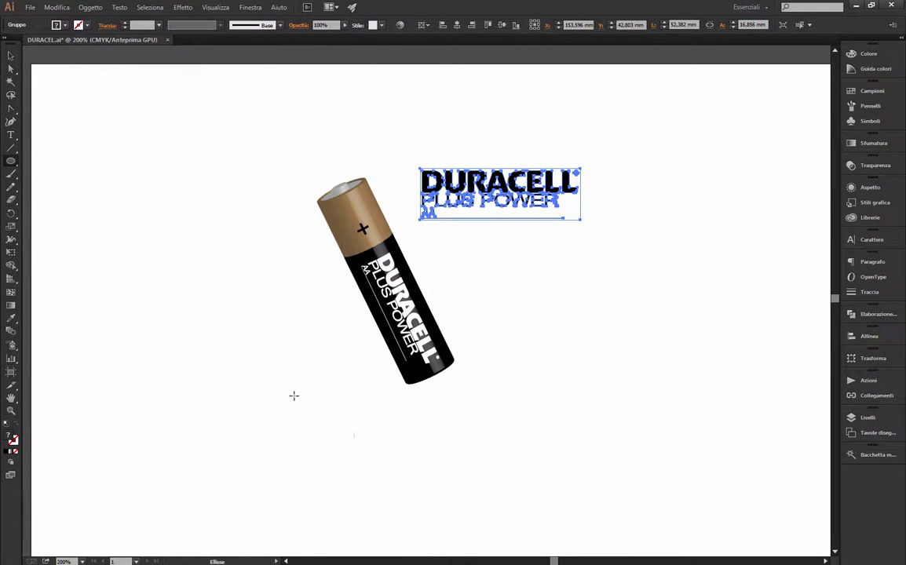
pyautogui.moveTo(292, 395); pyautogui.dragTo(475, 408)
pyautogui.press('v')
pyautogui.moveTo(419, 408)
pyautogui.mouseDown()
pyautogui.moveTo(398, 392)
pyautogui.moveTo(353, 384)
pyautogui.mouseUp()
pyautogui.rightClick(398, 392)
pyautogui.click(559, 530)
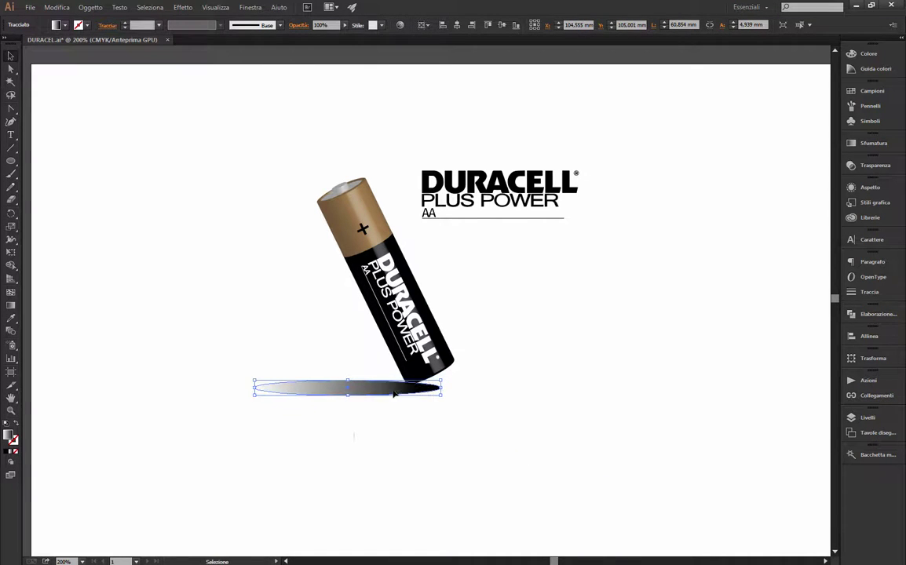
pyautogui.click(355, 305)
pyautogui.click(364, 390)
# Step: Apply a Gaussian Blur of about 10.3 px radius to the shadow ellipse
pyautogui.click(182, 7)
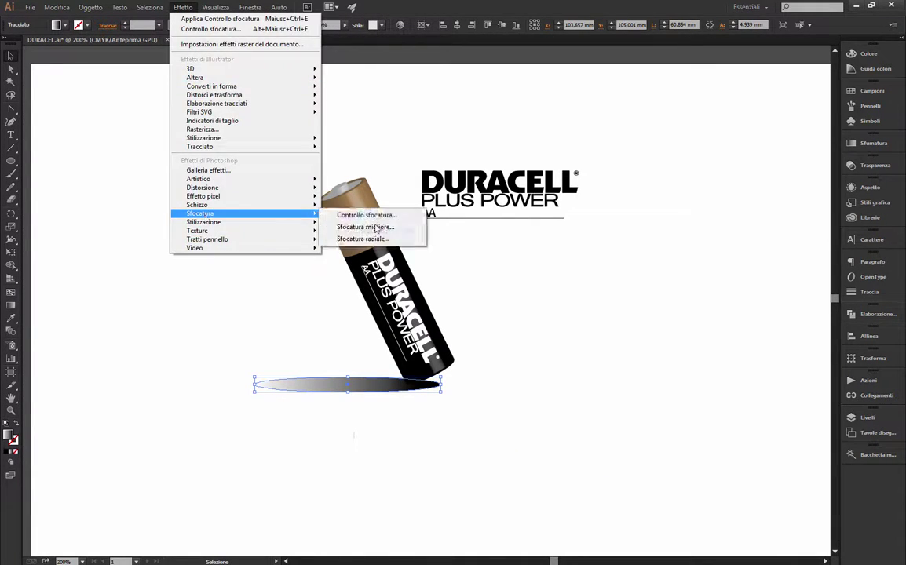
pyautogui.click(357, 228)
pyautogui.click(540, 223)
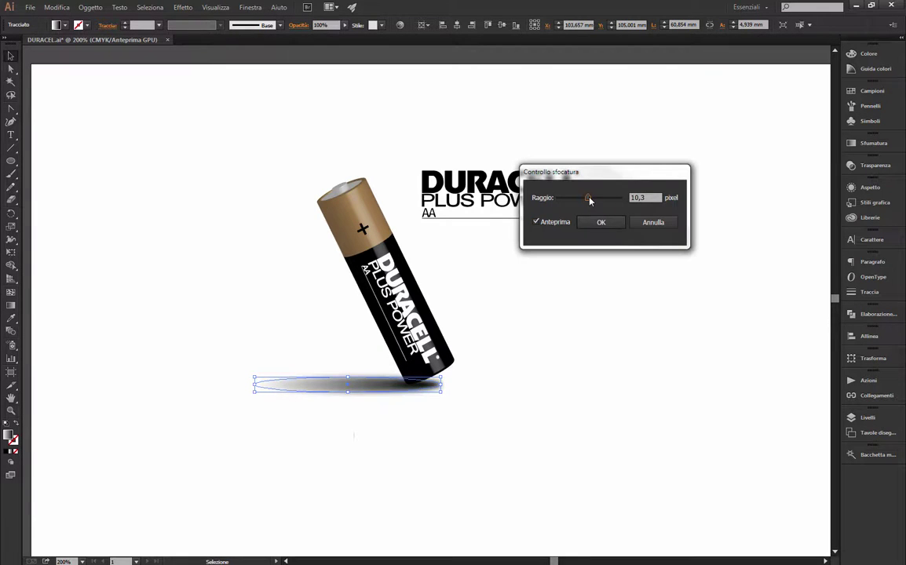
pyautogui.click(600, 222)
pyautogui.click(396, 227)
# Step: Shift the blurred shadow slightly to the right
pyautogui.click(267, 384)
pyautogui.click(11, 68)
pyautogui.click(438, 384)
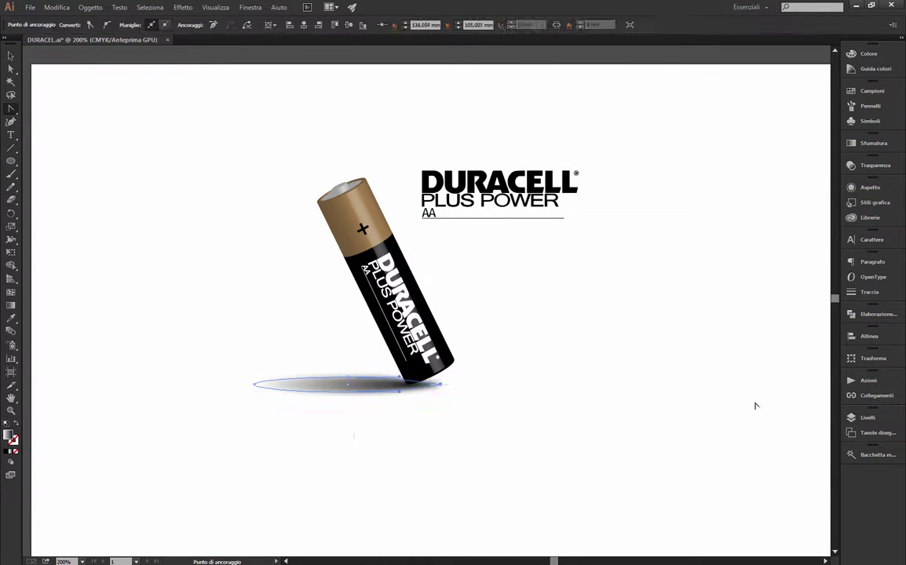
pyautogui.press('v')
pyautogui.moveTo(348, 388); pyautogui.dragTo(354, 384)
# Step: Stretch the shadow wider to the left and check the full composition
pyautogui.click(600, 384)
pyautogui.click(271, 388)
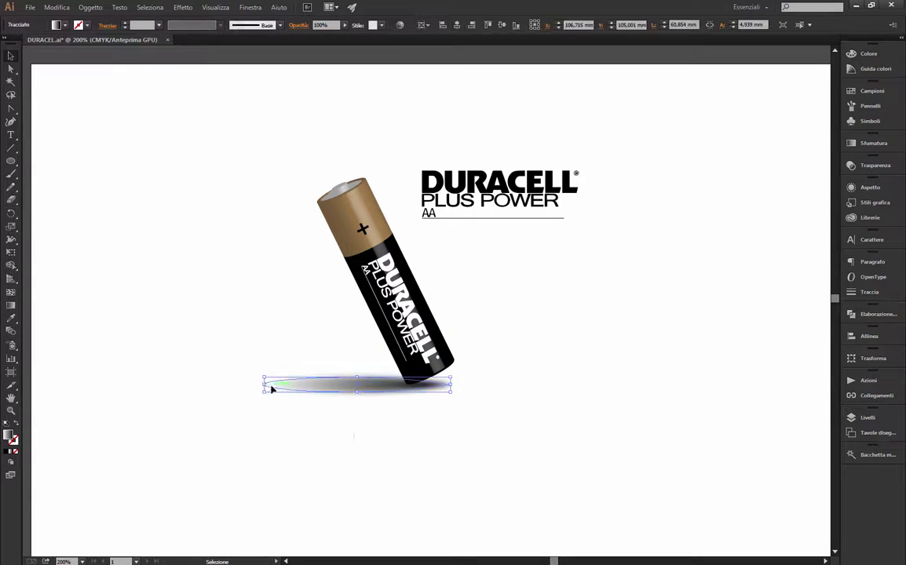
pyautogui.moveTo(259, 384); pyautogui.dragTo(255, 386)
pyautogui.click(260, 340)
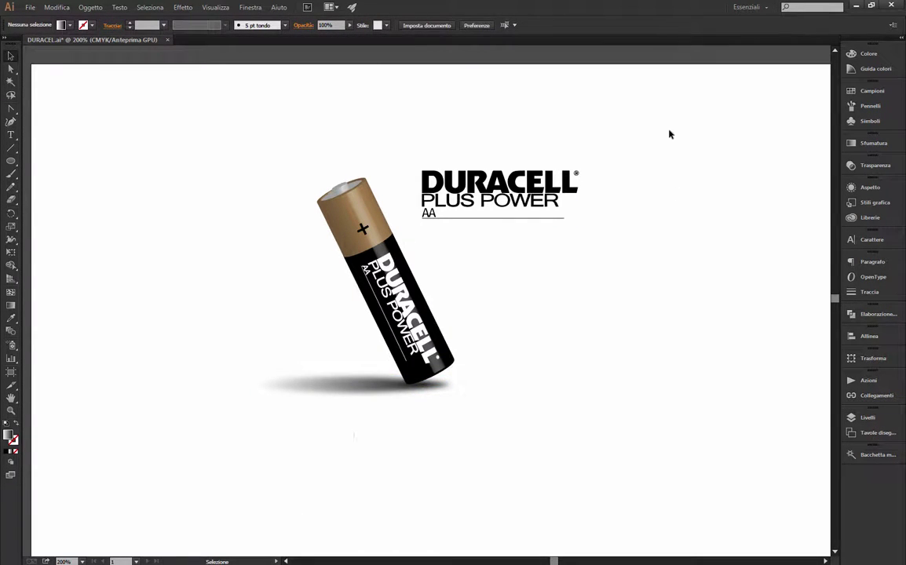
pyautogui.moveTo(670, 132); pyautogui.dragTo(196, 458)
pyautogui.click(701, 242)
pyautogui.moveTo(601, 274); pyautogui.dragTo(604, 264)
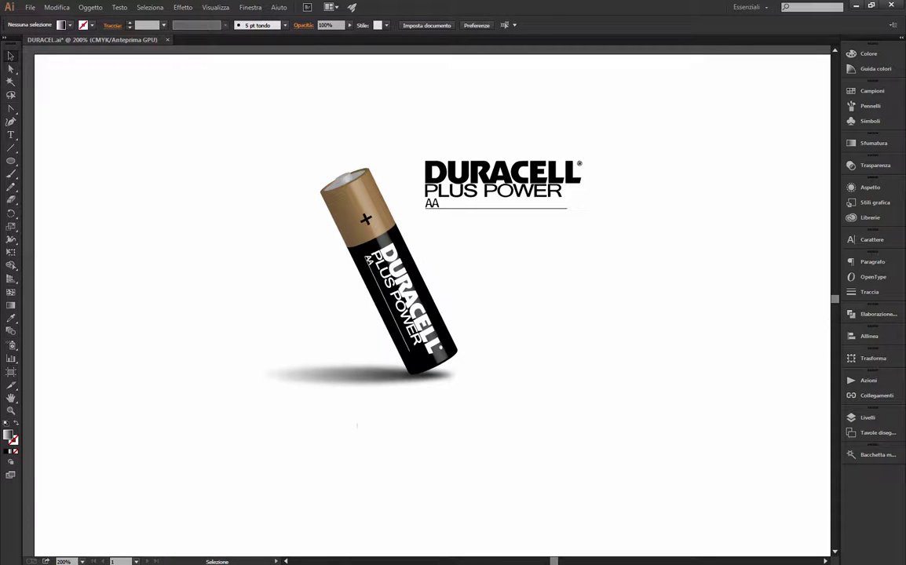
pyautogui.hotkey('ctrl', '+')
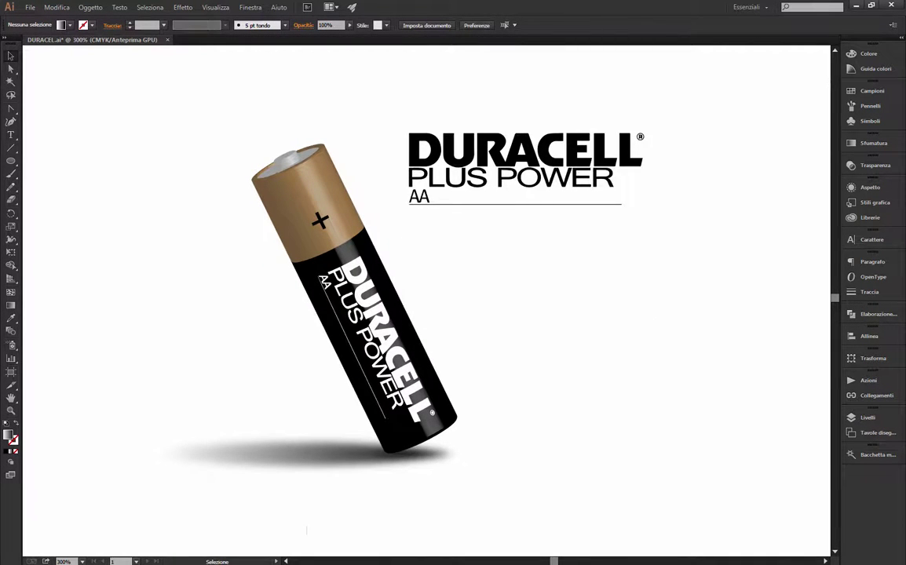